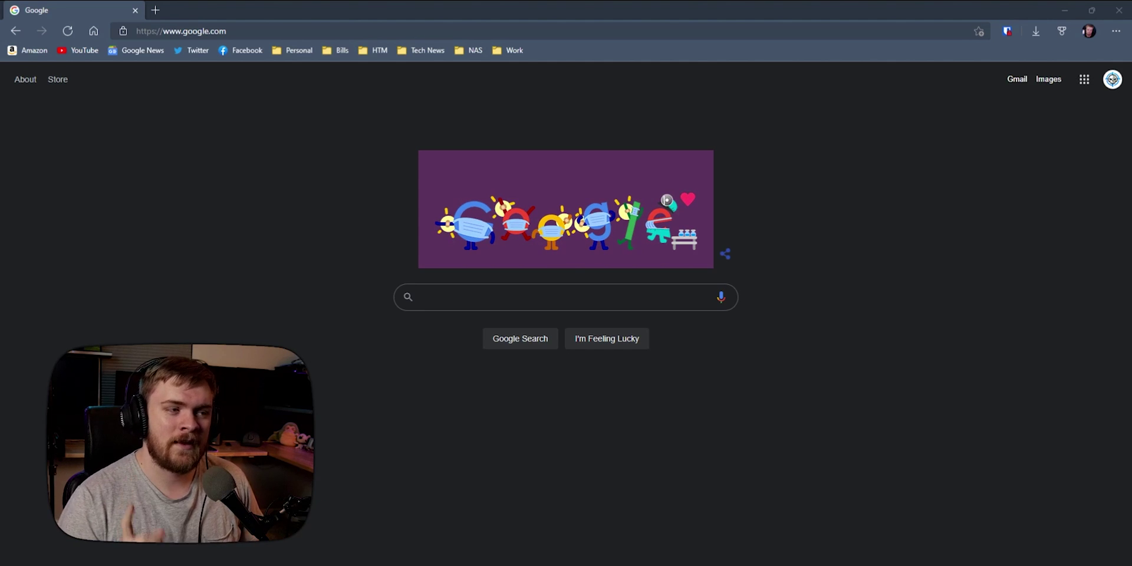
Step: Search the web for 'obs plugins' and open the OBS Studio Plugins forum page
{"action": "left_click", "coordinate": [448, 299]}
{"action": "left_click", "coordinate": [447, 322]}
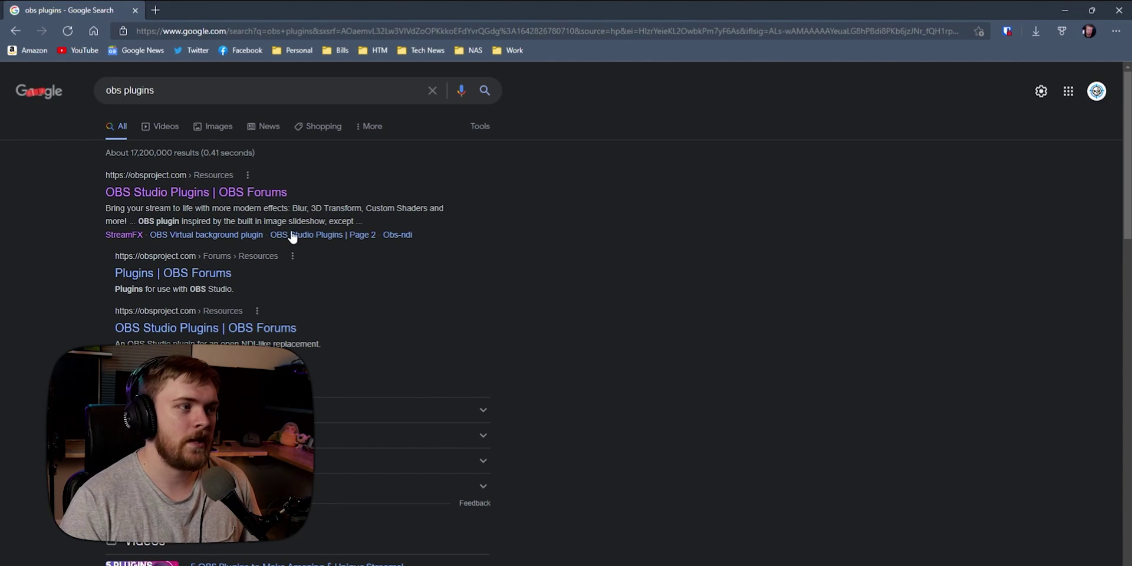
{"action": "left_click", "coordinate": [238, 193]}
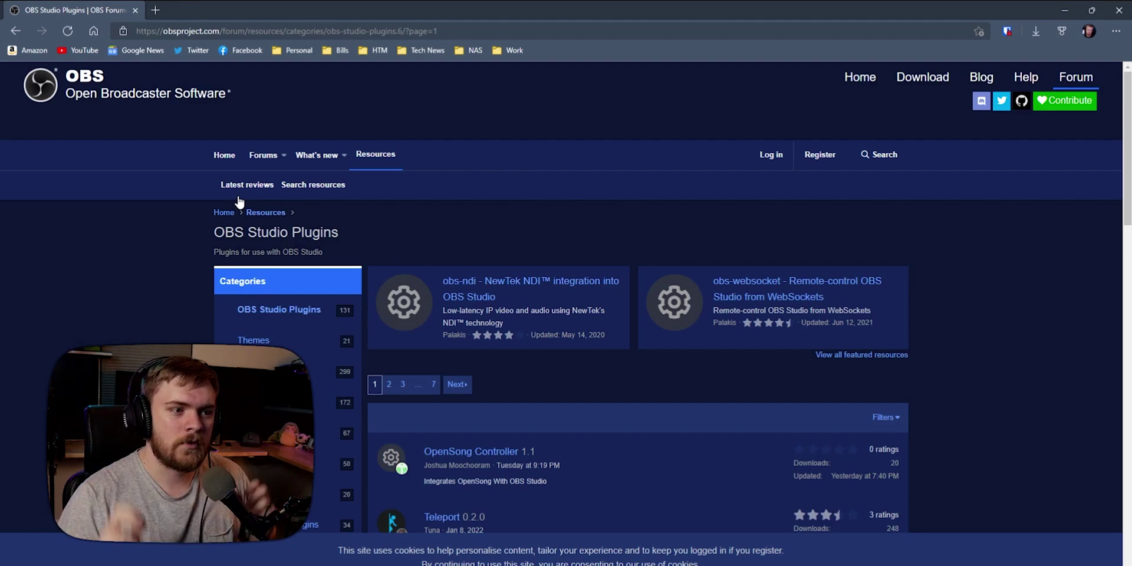
Step: Scroll the plugin resource list and open the Scene Notes Dock plugin page
{"action": "scroll", "coordinate": [525, 335], "scroll_direction": "down", "scroll_amount": 5}
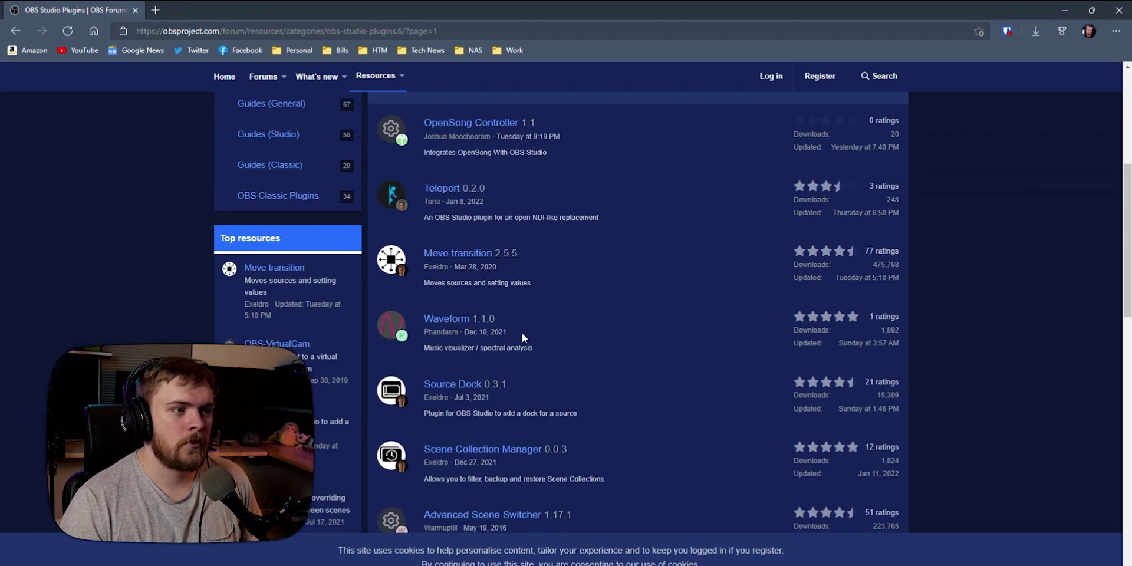
{"action": "scroll", "coordinate": [522, 332], "scroll_direction": "down", "scroll_amount": 9}
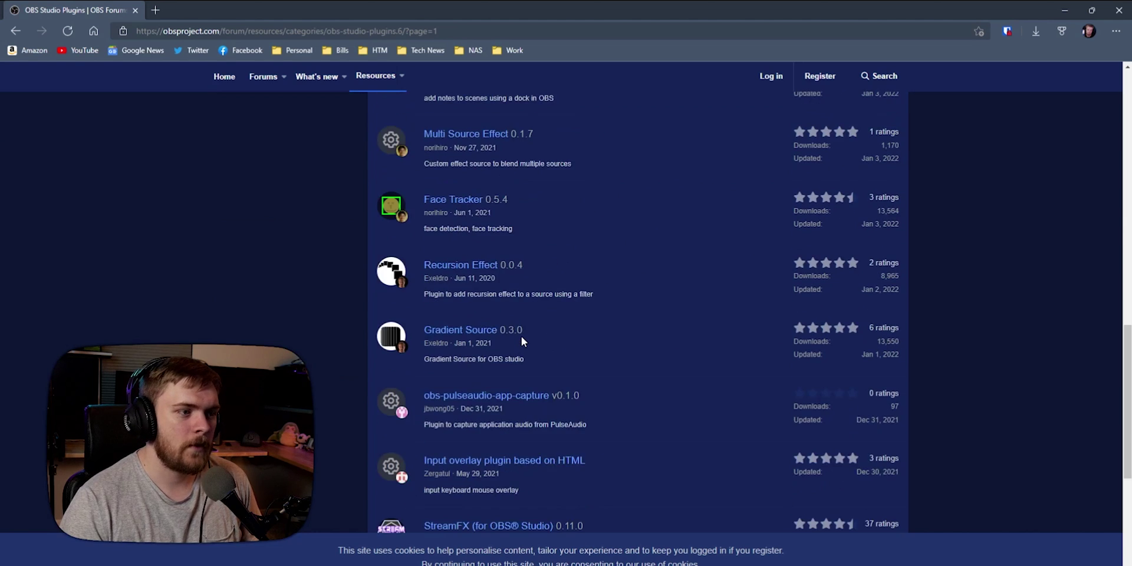
{"action": "scroll", "coordinate": [521, 341], "scroll_direction": "down", "scroll_amount": 5}
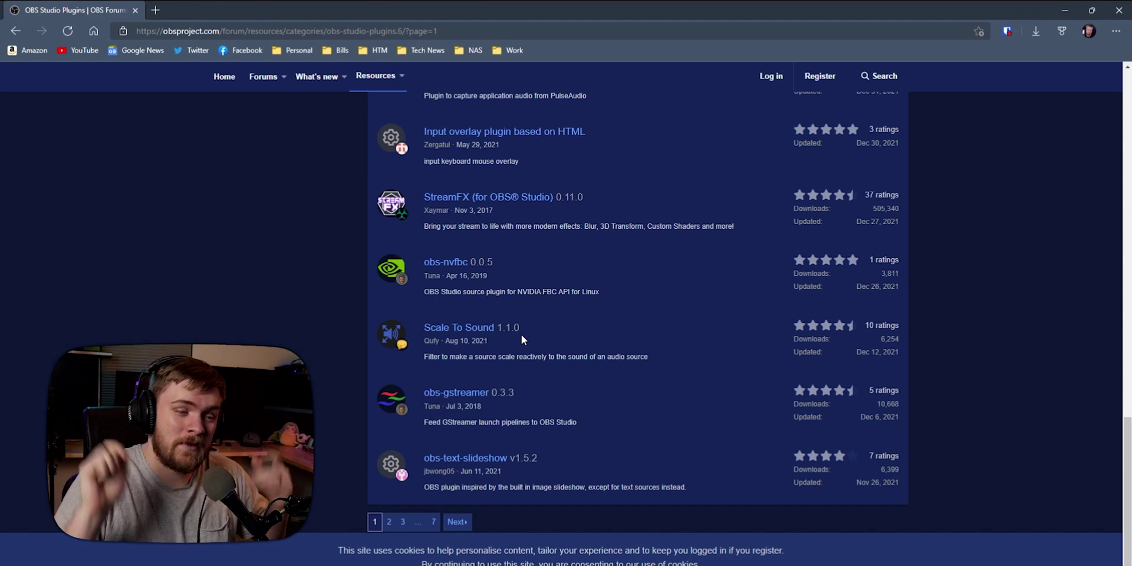
{"action": "scroll", "coordinate": [496, 335], "scroll_direction": "up", "scroll_amount": 10}
{"action": "scroll", "coordinate": [500, 355], "scroll_direction": "up", "scroll_amount": 5}
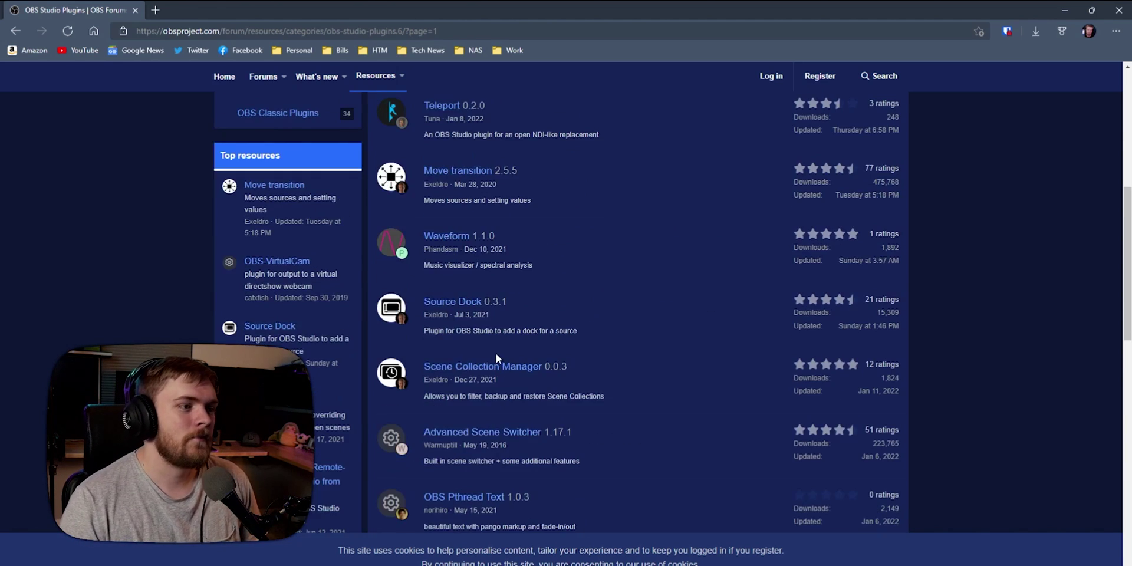
{"action": "scroll", "coordinate": [493, 355], "scroll_direction": "down", "scroll_amount": 1}
{"action": "scroll", "coordinate": [499, 372], "scroll_direction": "down", "scroll_amount": 3}
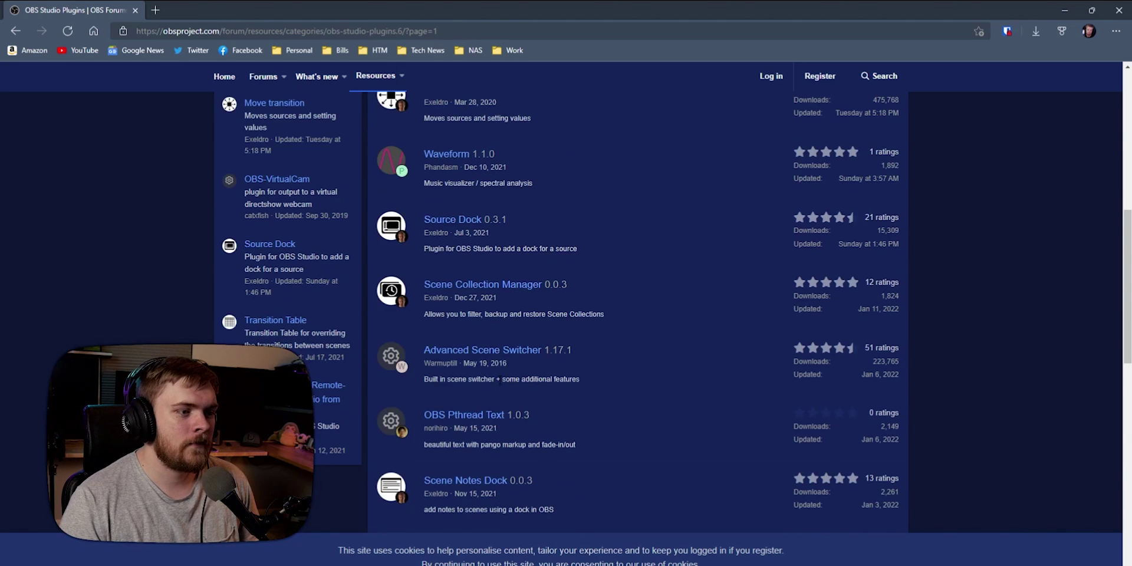
{"action": "left_click", "coordinate": [486, 399]}
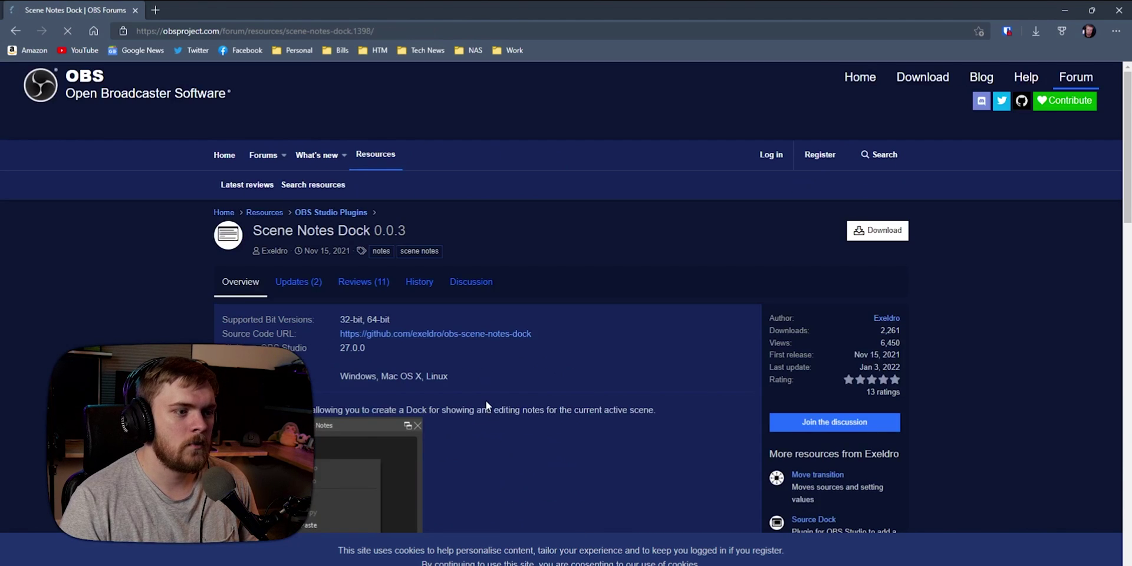
Step: Open the Scene Notes Dock GitHub source code link in a new tab
{"action": "scroll", "coordinate": [484, 399], "scroll_direction": "down", "scroll_amount": 5}
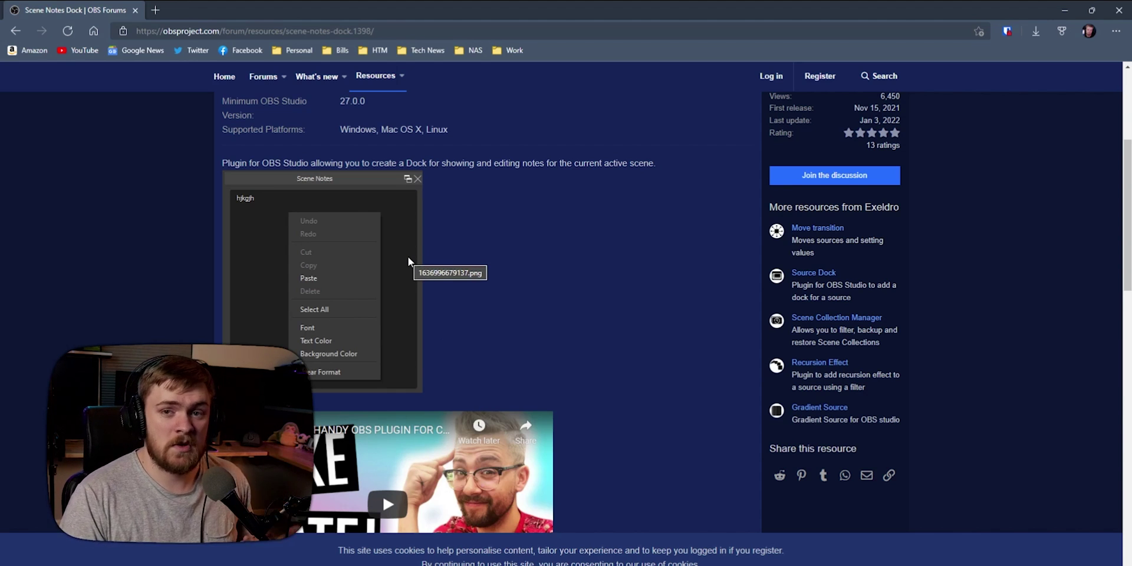
{"action": "scroll", "coordinate": [522, 272], "scroll_direction": "up", "scroll_amount": 4}
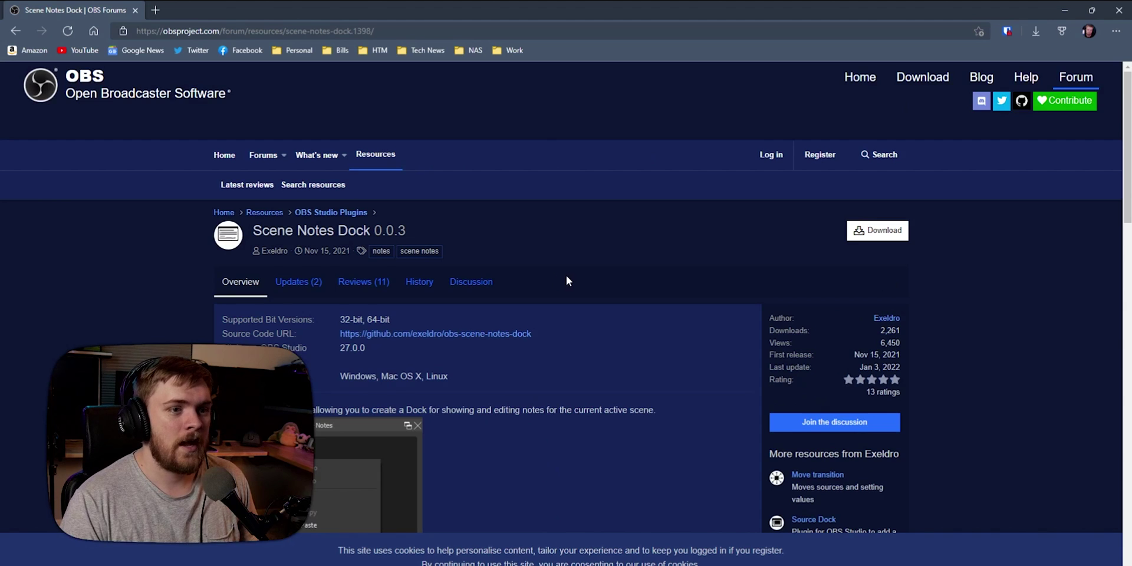
{"action": "scroll", "coordinate": [566, 276], "scroll_direction": "down", "scroll_amount": 1}
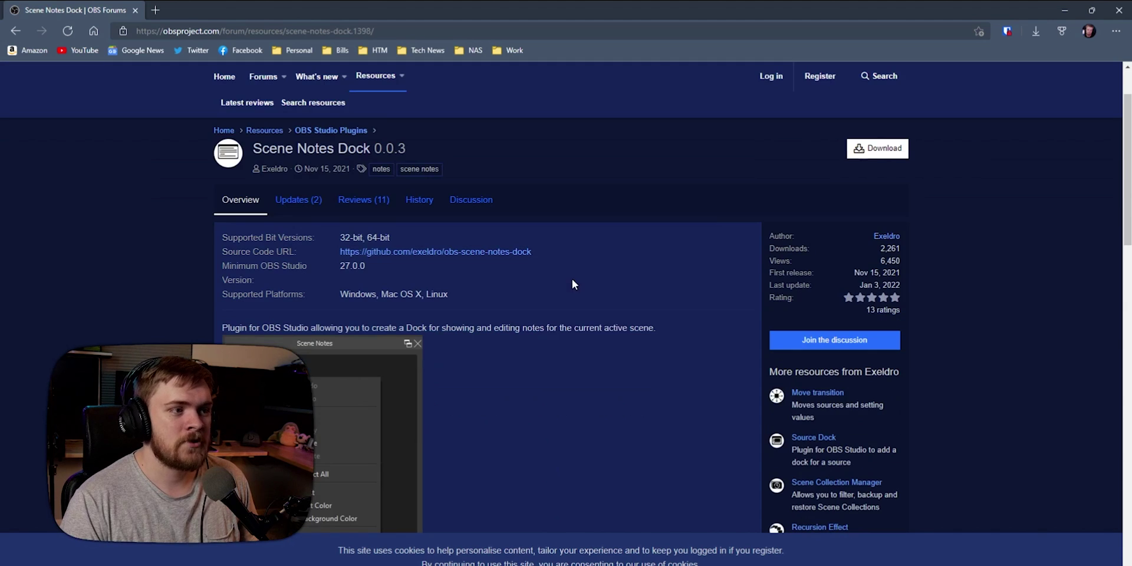
{"action": "right_click", "coordinate": [532, 253]}
{"action": "left_click", "coordinate": [538, 260]}
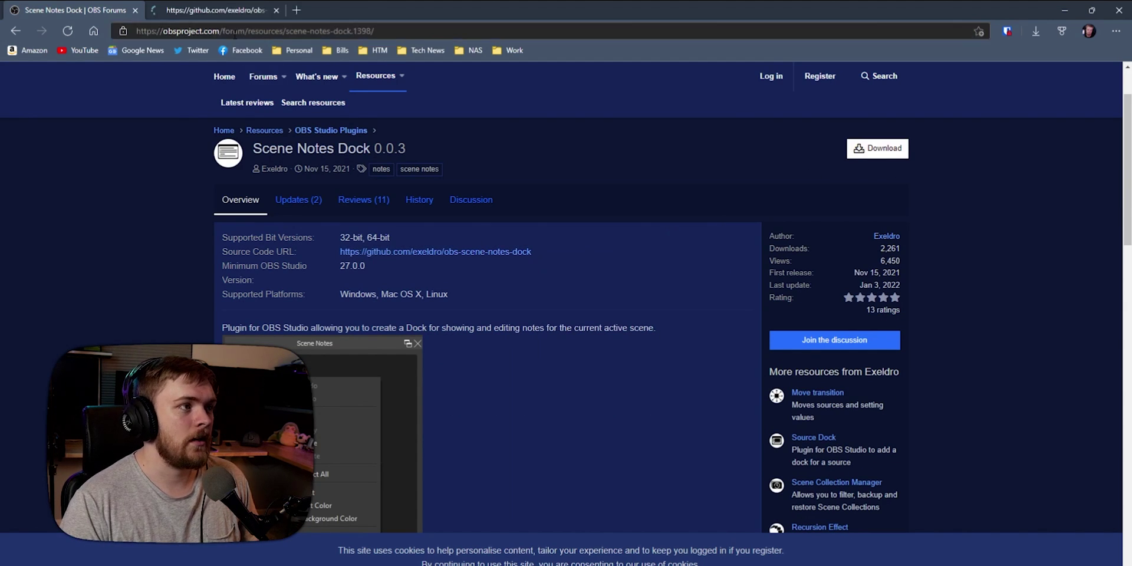
Step: Read the obs-scene-notes-dock README on GitHub and follow its download link to the forum page
{"action": "left_click", "coordinate": [222, 15]}
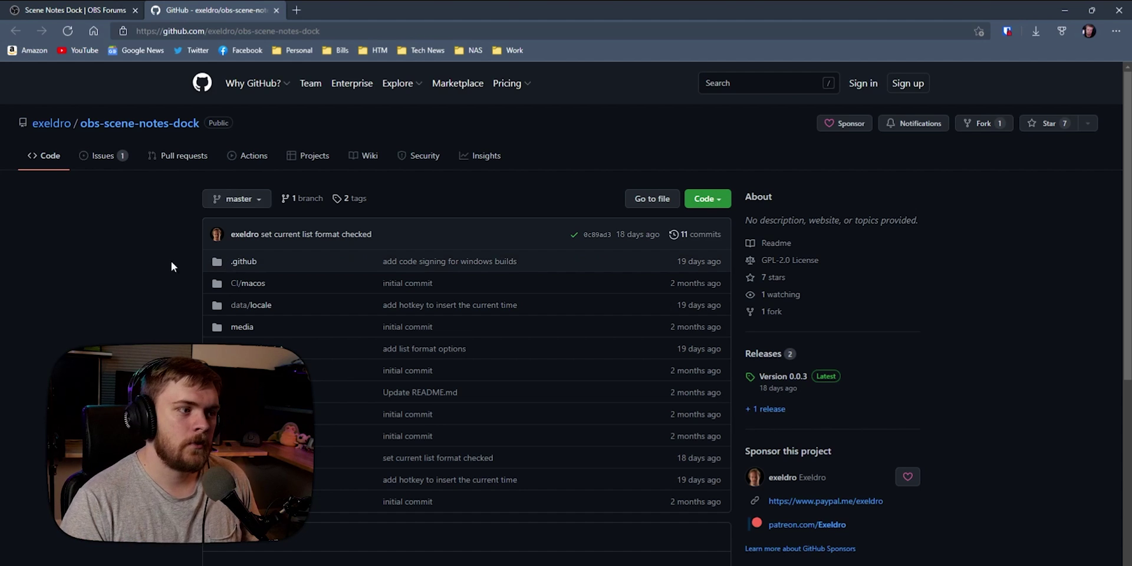
{"action": "scroll", "coordinate": [191, 315], "scroll_direction": "down", "scroll_amount": 5}
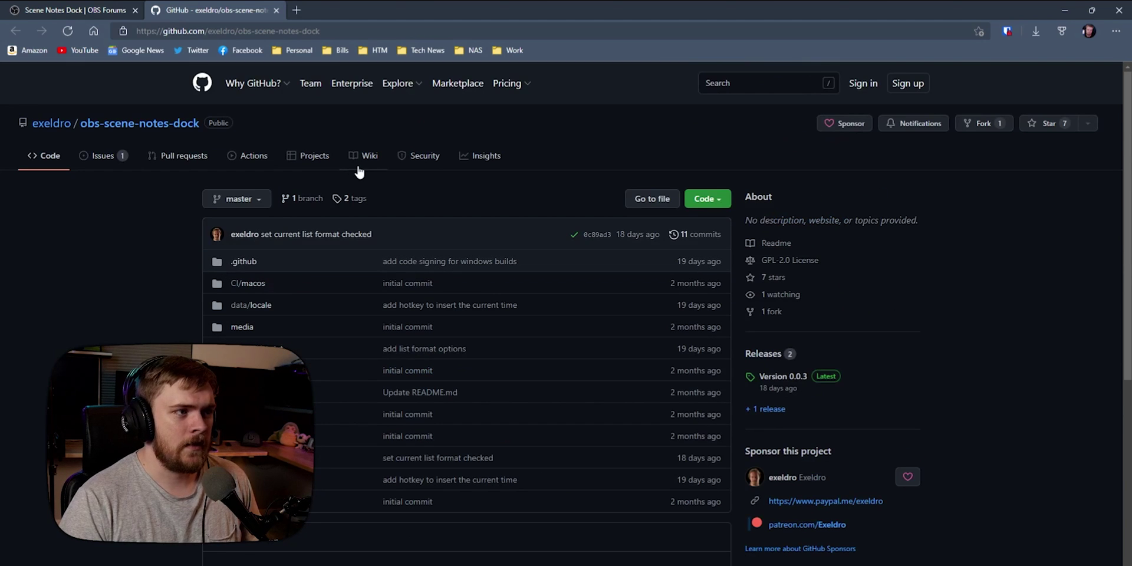
{"action": "left_click", "coordinate": [362, 168]}
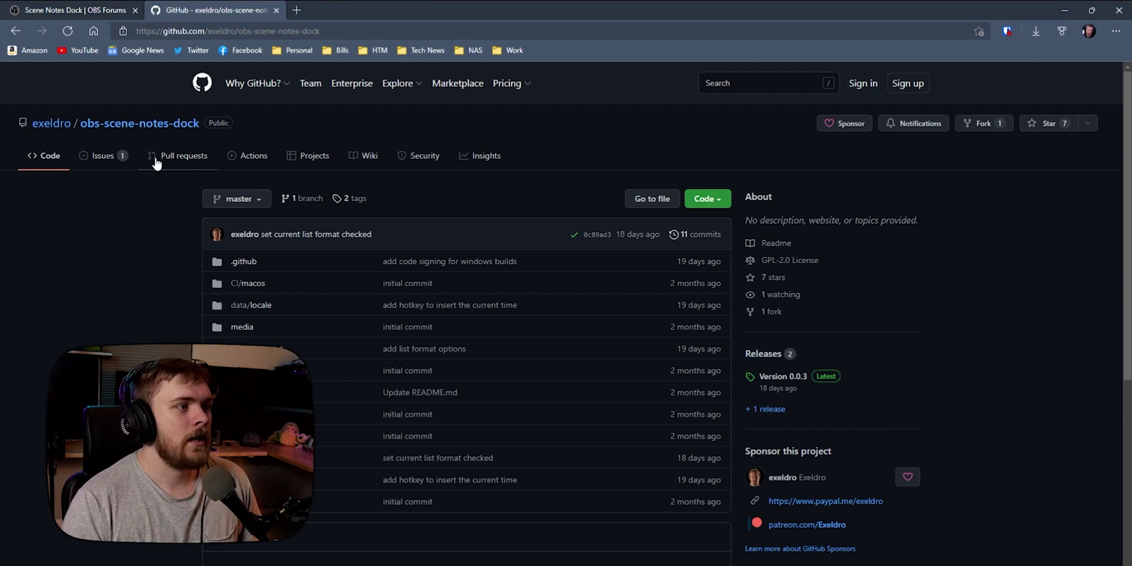
{"action": "scroll", "coordinate": [267, 295], "scroll_direction": "down", "scroll_amount": 5}
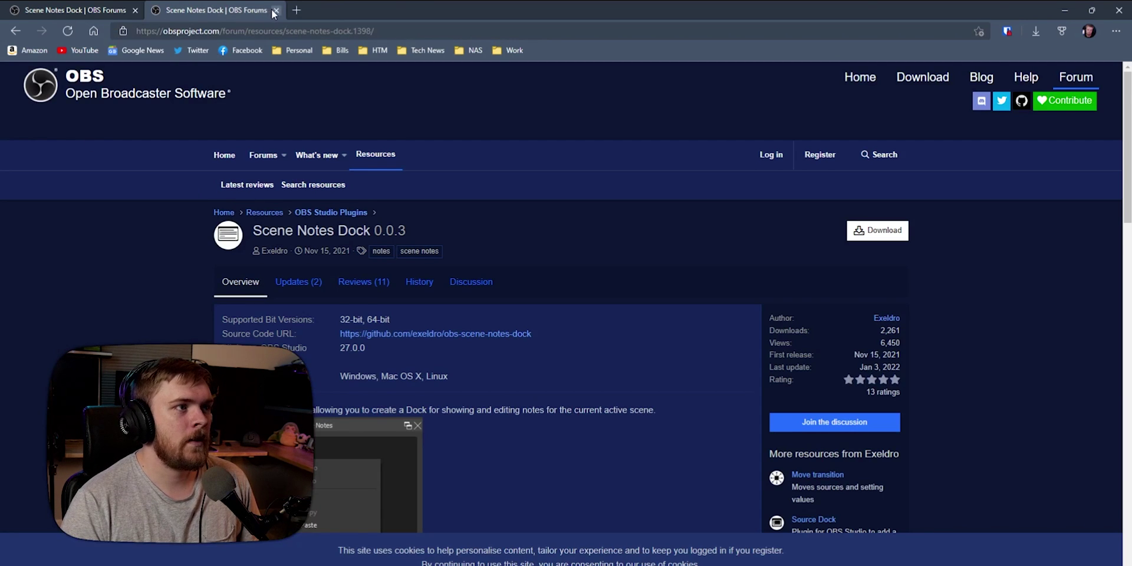
Step: Close the duplicate forum tab and download scene-notes-dock-0.0.3-windows.zip
{"action": "left_click", "coordinate": [275, 10]}
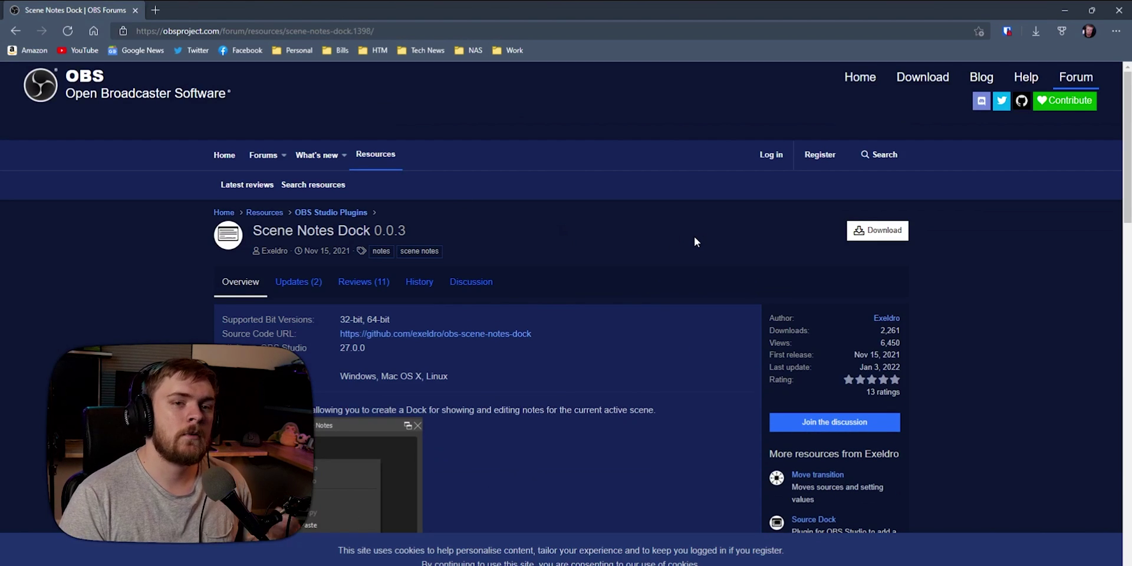
{"action": "left_click", "coordinate": [892, 236]}
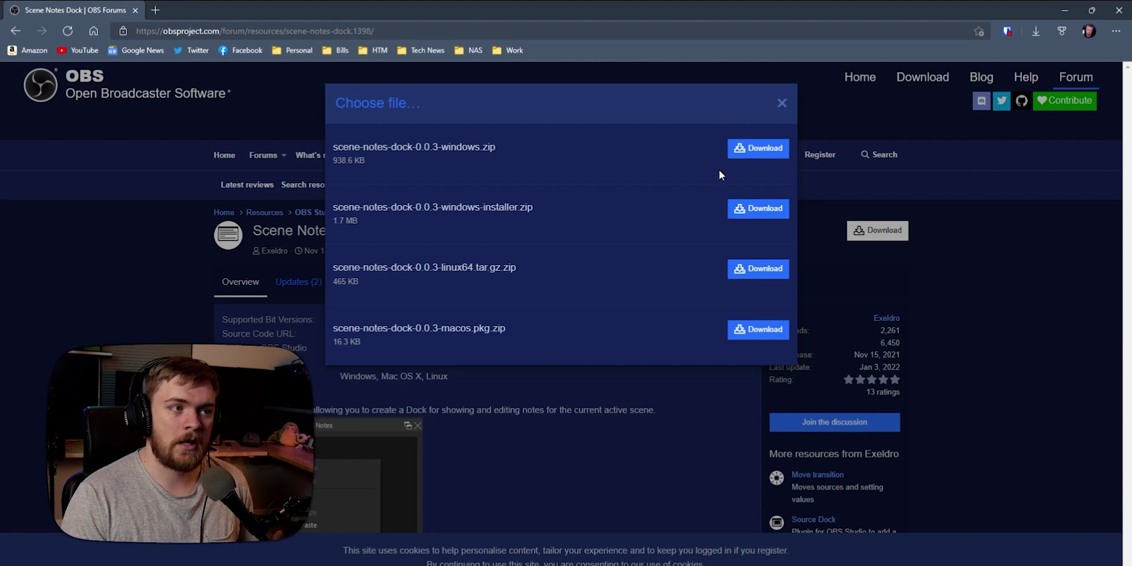
{"action": "left_click", "coordinate": [760, 153]}
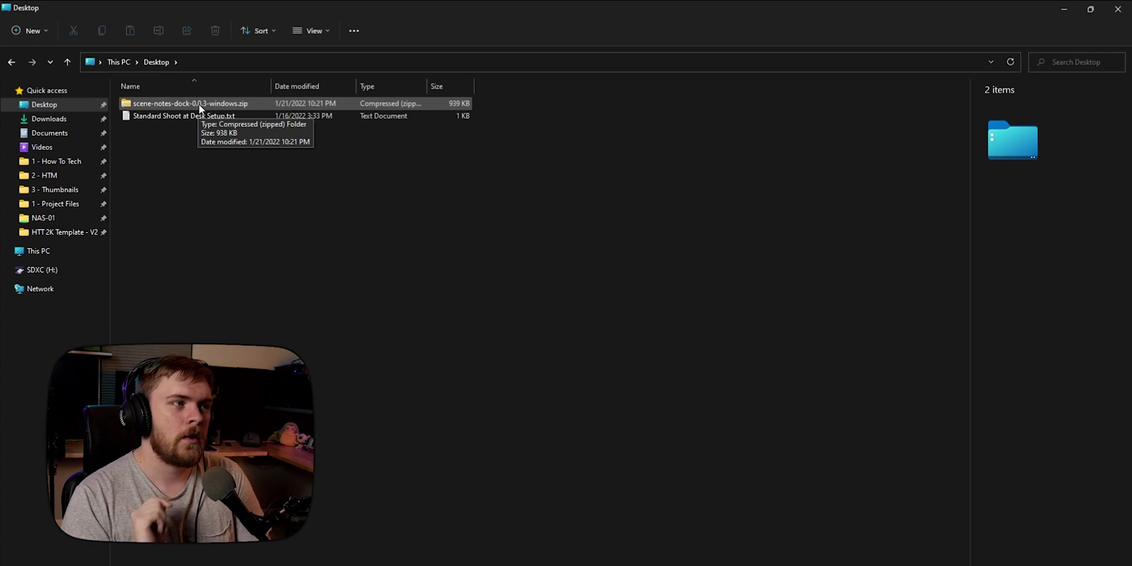
Step: Extract scene-notes-dock-0.0.3-windows.zip to the Desktop and move the opened folder window right
{"action": "right_click", "coordinate": [197, 103]}
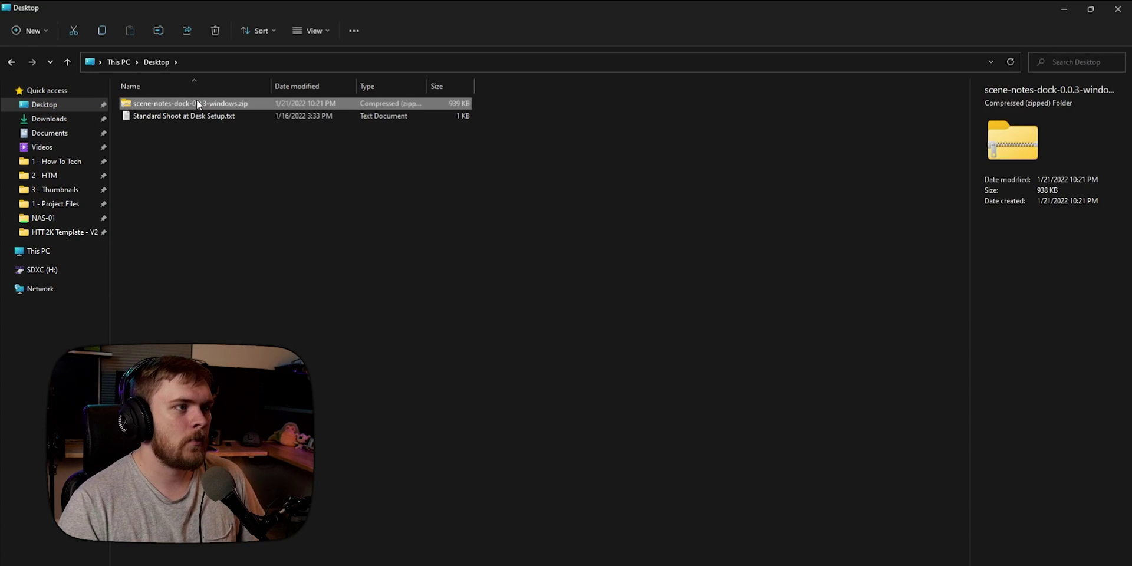
{"action": "left_click", "coordinate": [246, 196]}
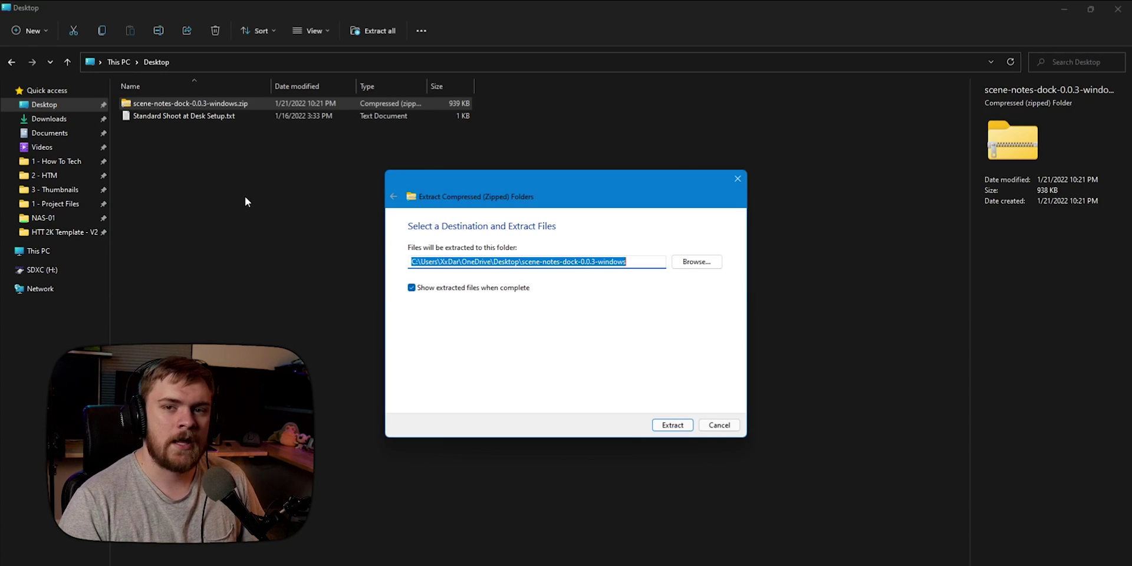
{"action": "left_click", "coordinate": [672, 425]}
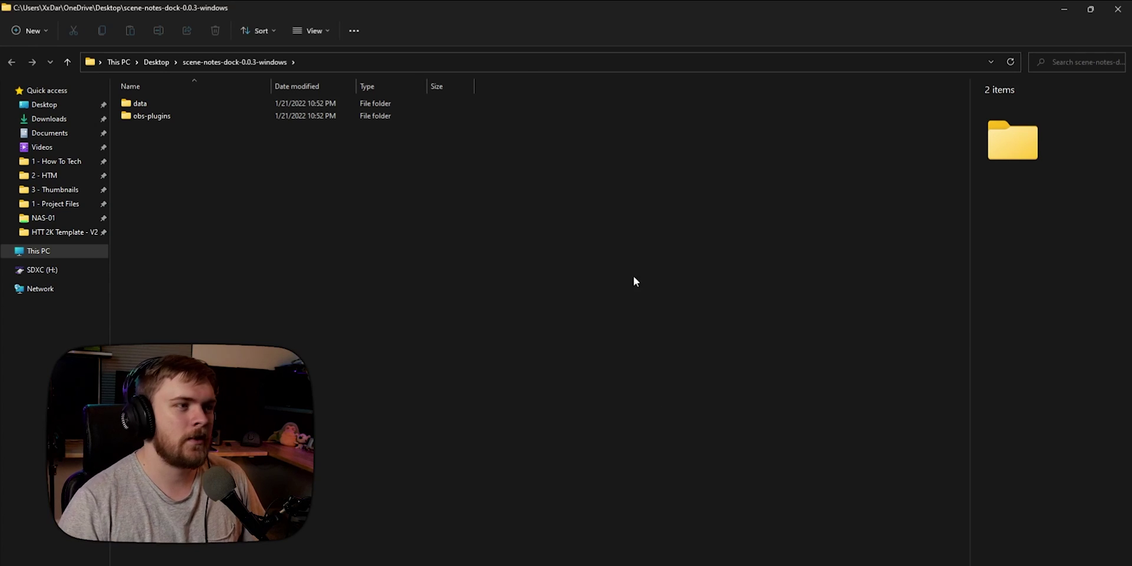
{"action": "left_click_drag", "start_coordinate": [486, 9], "coordinate": [1129, 204]}
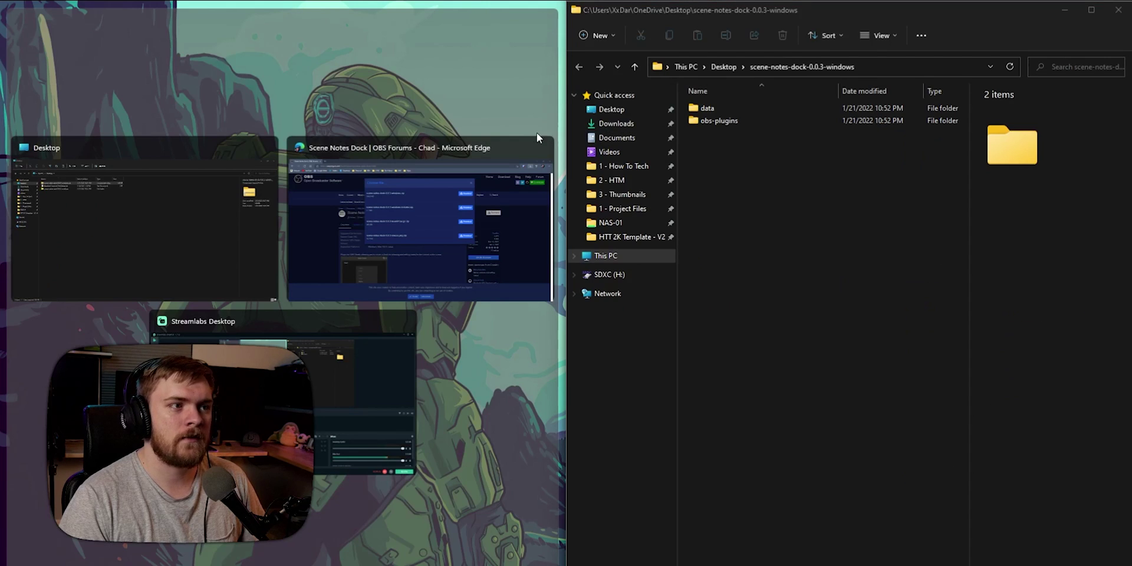
Step: Close the Desktop Explorer window and minimize the browser, leaving the extracted plugin folder open
{"action": "key", "text": "Return"}
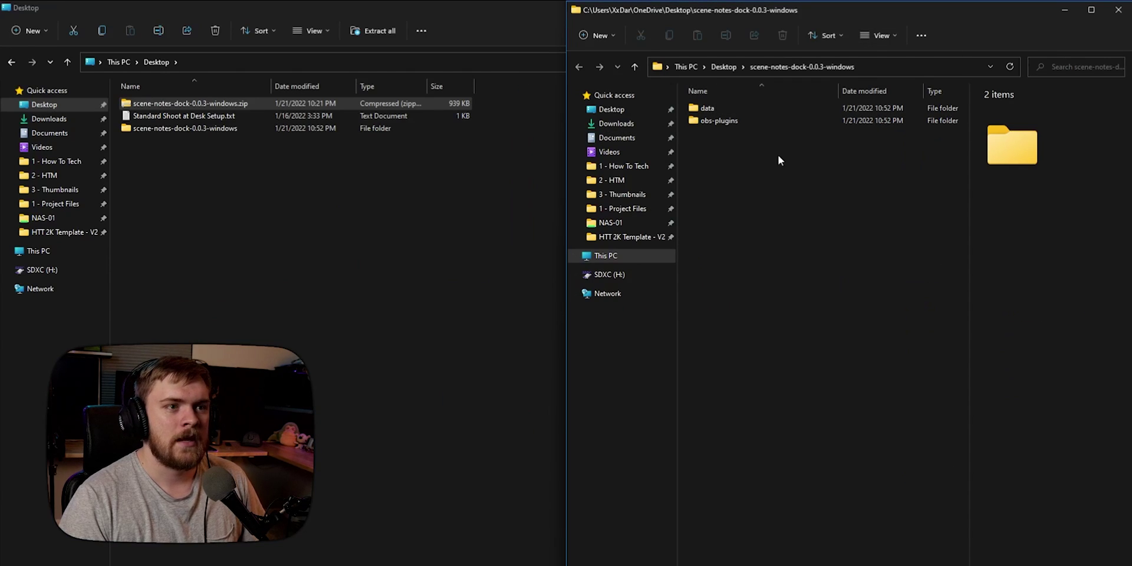
{"action": "key", "text": "super+Up"}
{"action": "left_click", "coordinate": [332, 185]}
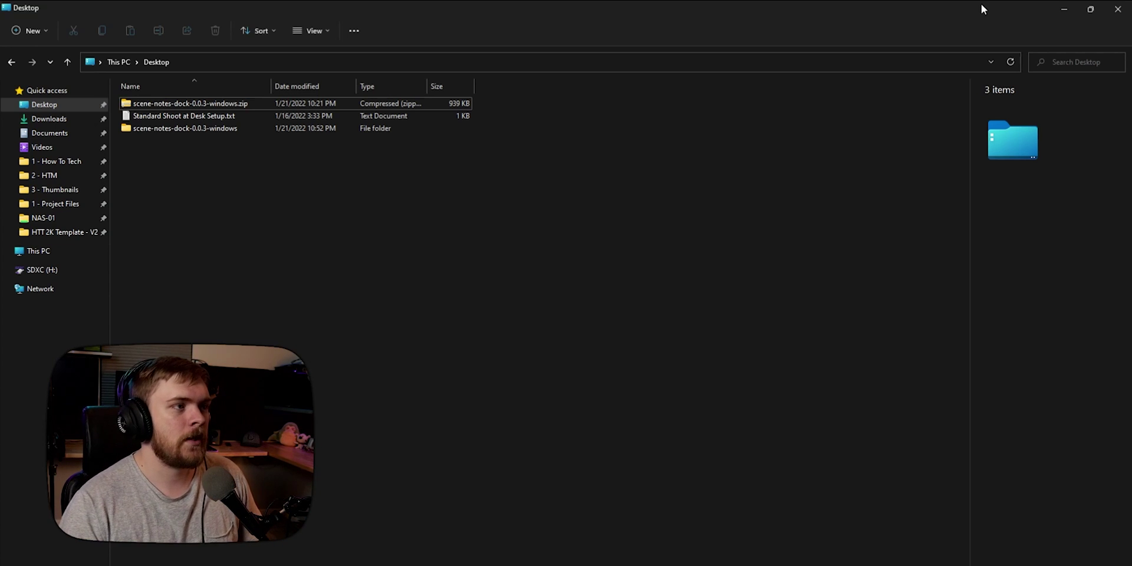
{"action": "left_click", "coordinate": [645, 21]}
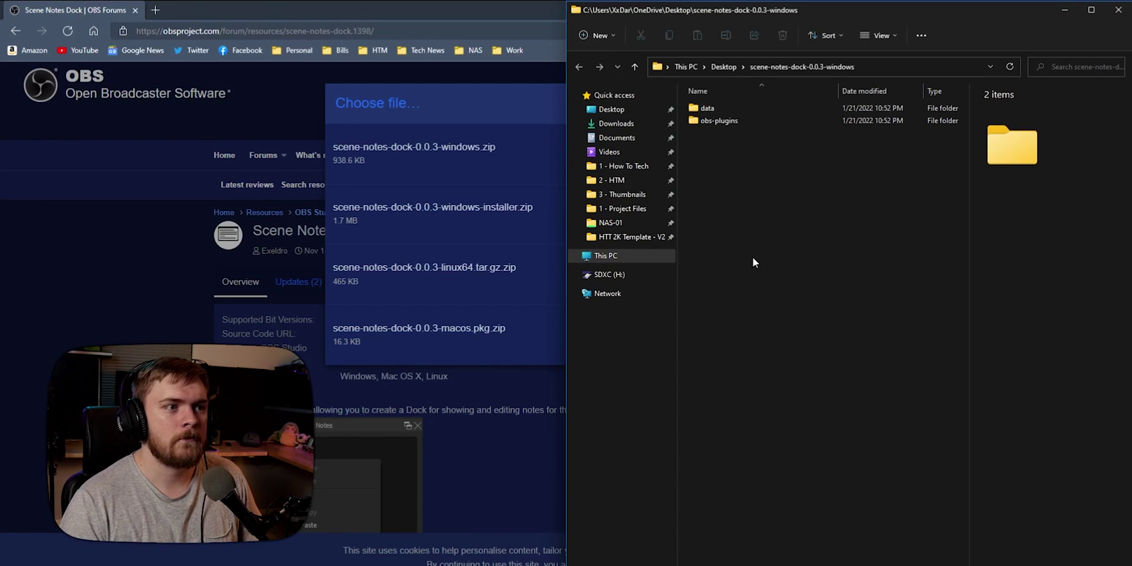
{"action": "double_click", "coordinate": [477, 9]}
{"action": "left_click", "coordinate": [1092, 9]}
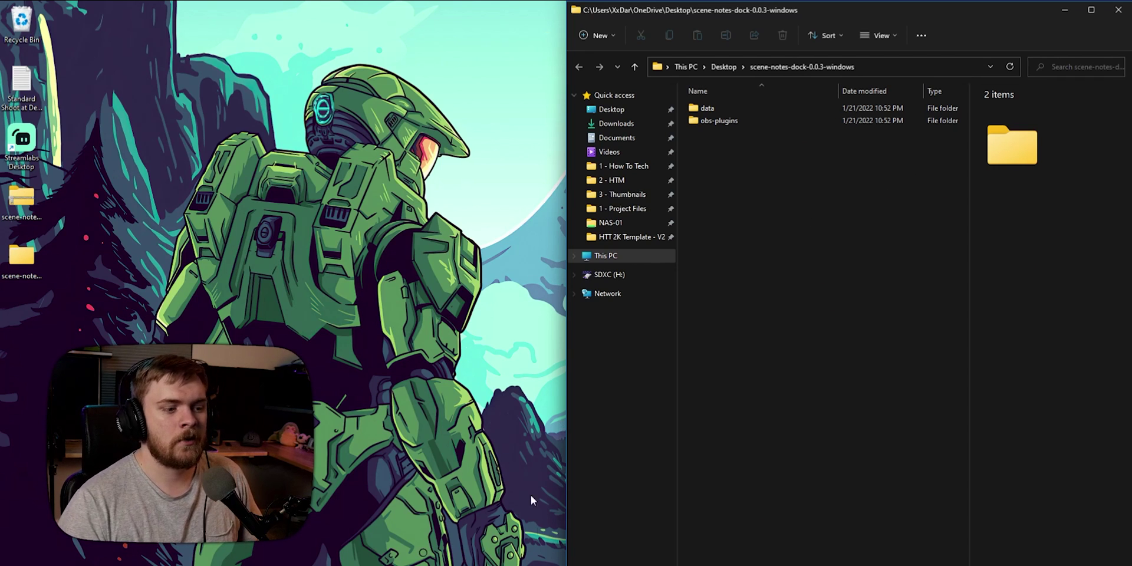
Step: Open a new File Explorer window from the taskbar and snap it to the left half
{"action": "right_click", "coordinate": [525, 565]}
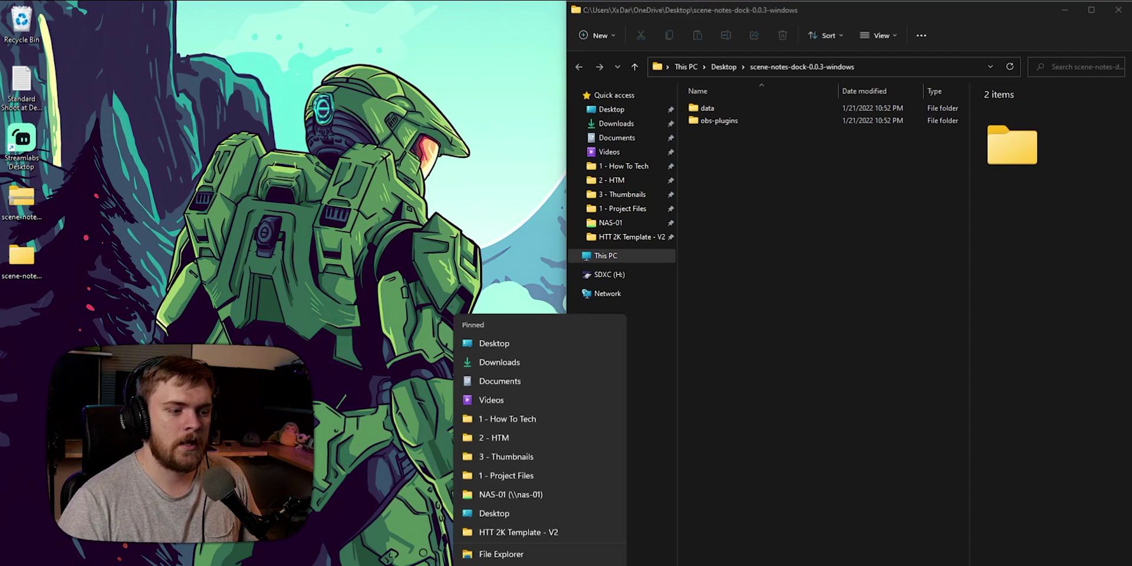
{"action": "left_click", "coordinate": [524, 556]}
{"action": "left_click_drag", "start_coordinate": [504, 14], "coordinate": [4, 143]}
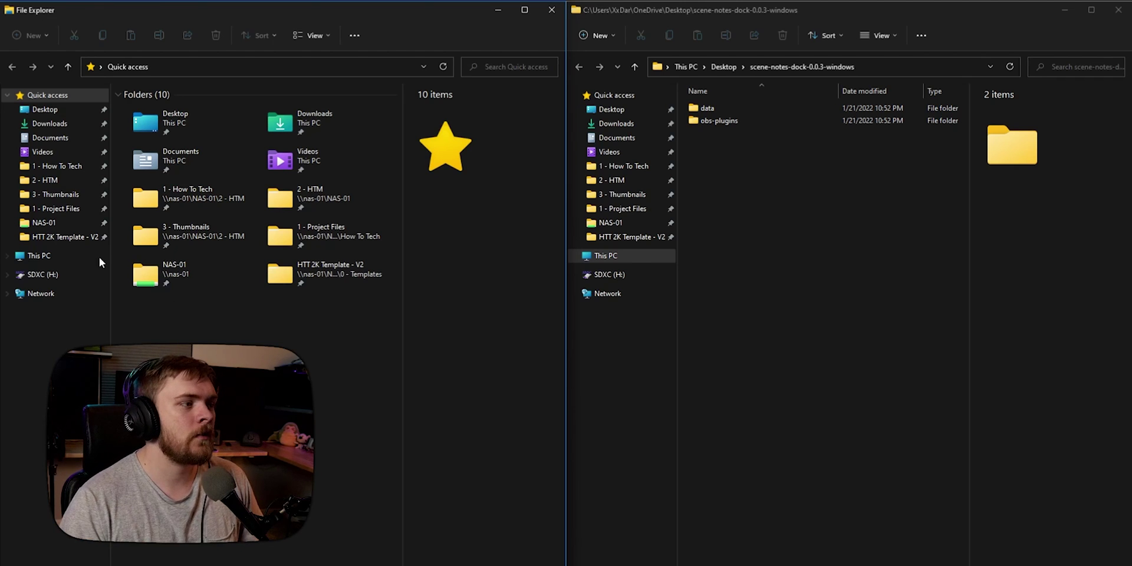
Step: Browse to C:\Program Files\obs-studio and open the plugin's obs-plugins folder on the right
{"action": "left_click", "coordinate": [8, 256]}
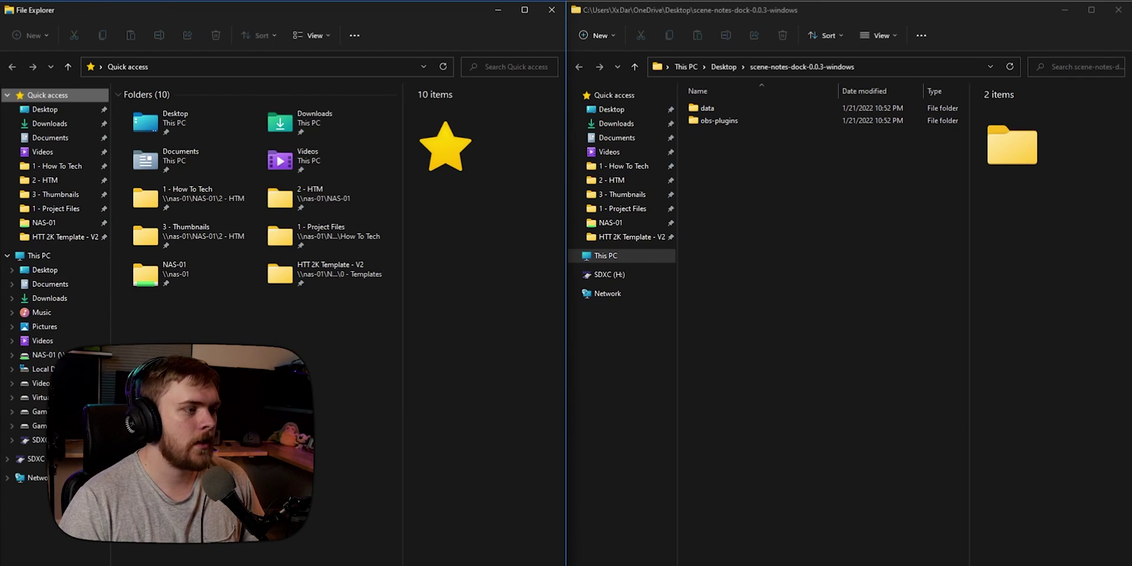
{"action": "left_click", "coordinate": [40, 369]}
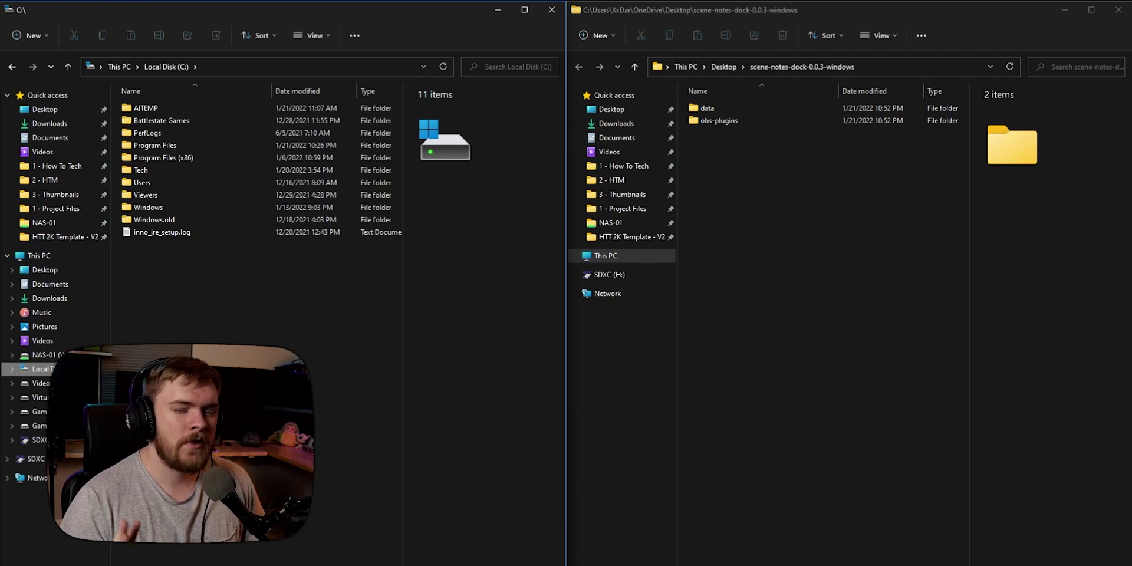
{"action": "left_click", "coordinate": [7, 255]}
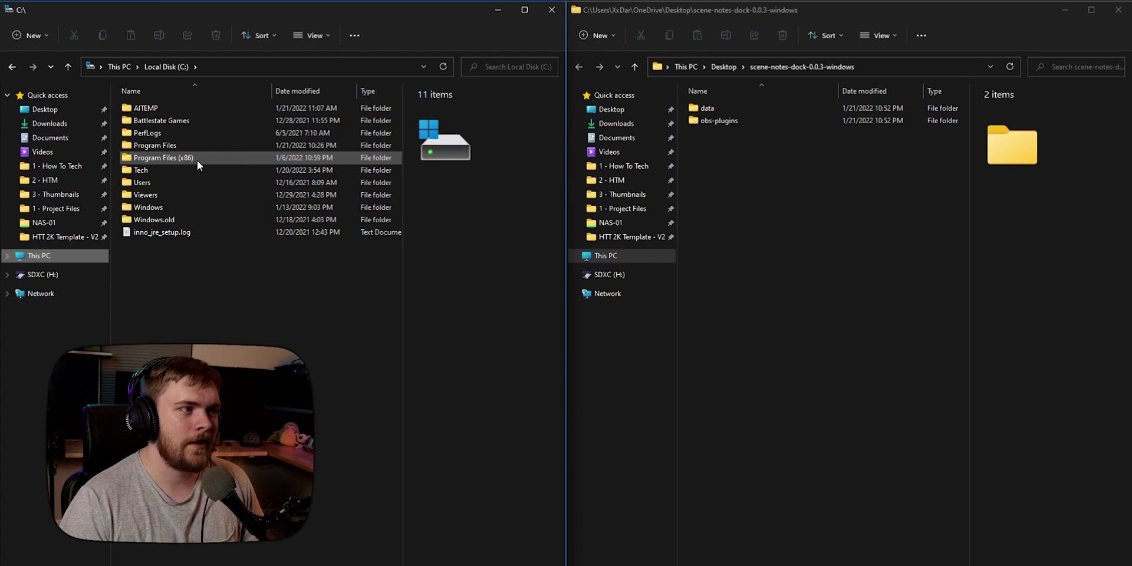
{"action": "double_click", "coordinate": [197, 160]}
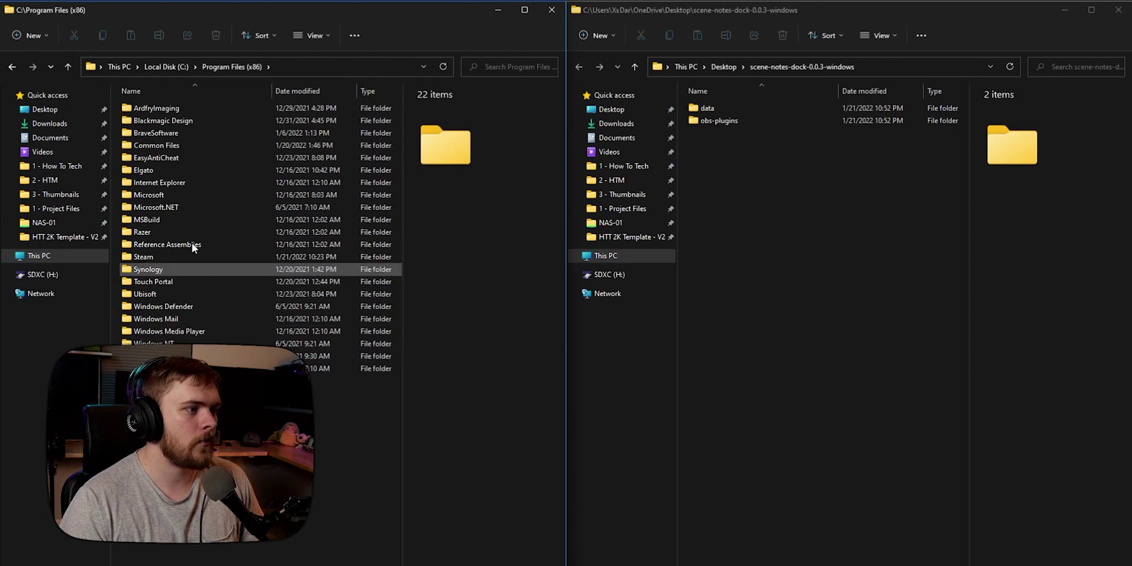
{"action": "left_click", "coordinate": [174, 66]}
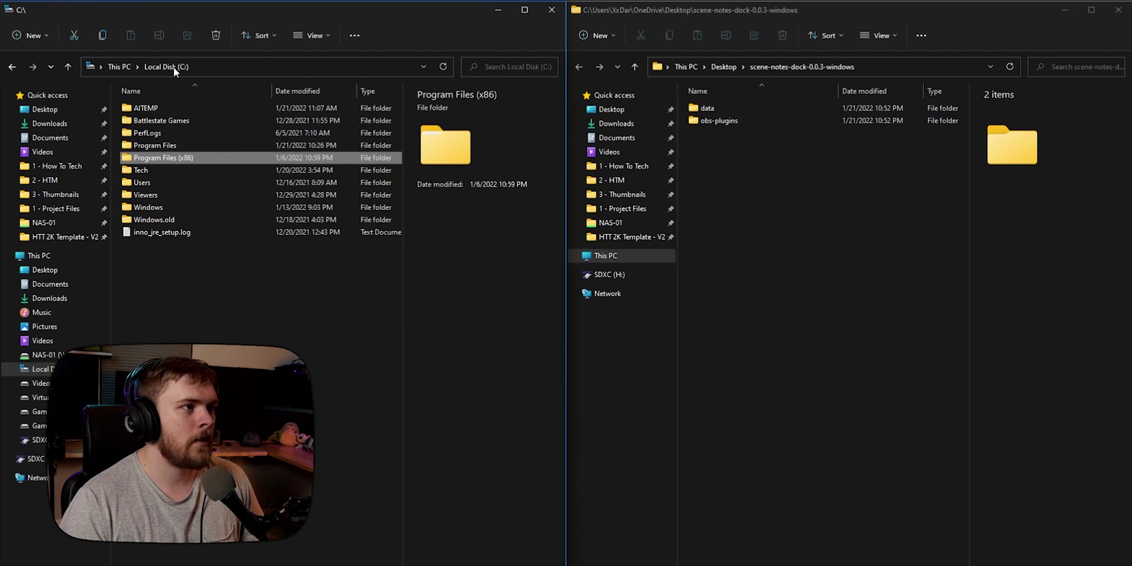
{"action": "double_click", "coordinate": [178, 148]}
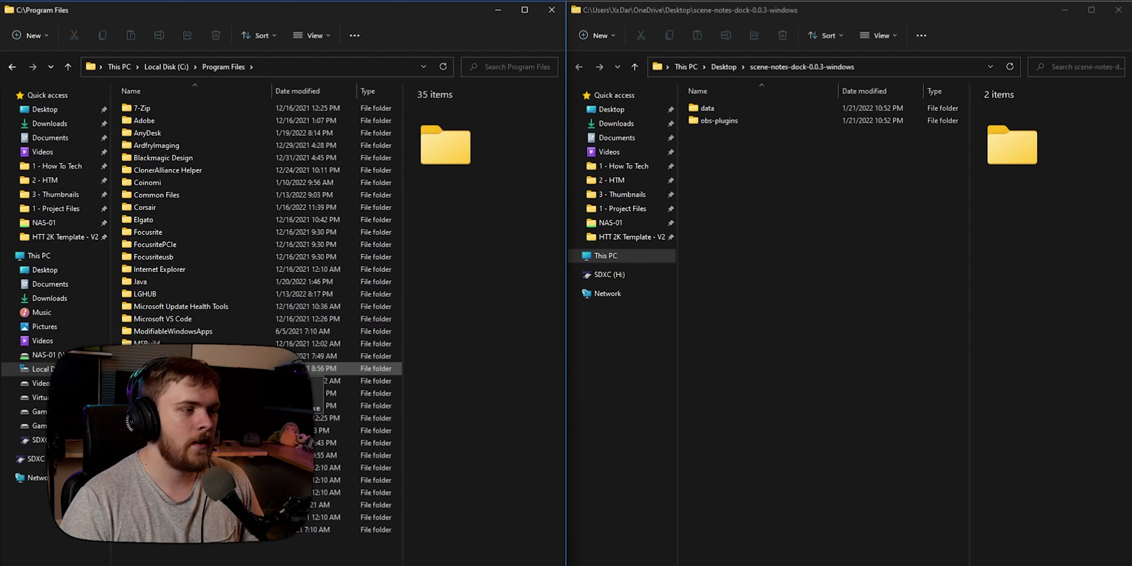
{"action": "double_click", "coordinate": [176, 369]}
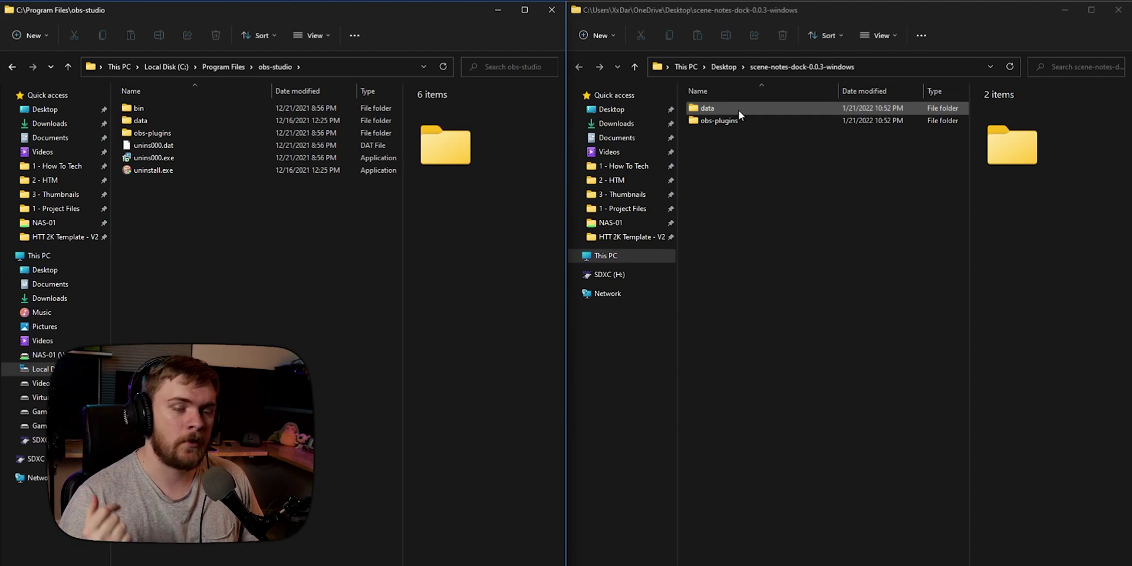
{"action": "double_click", "coordinate": [724, 121]}
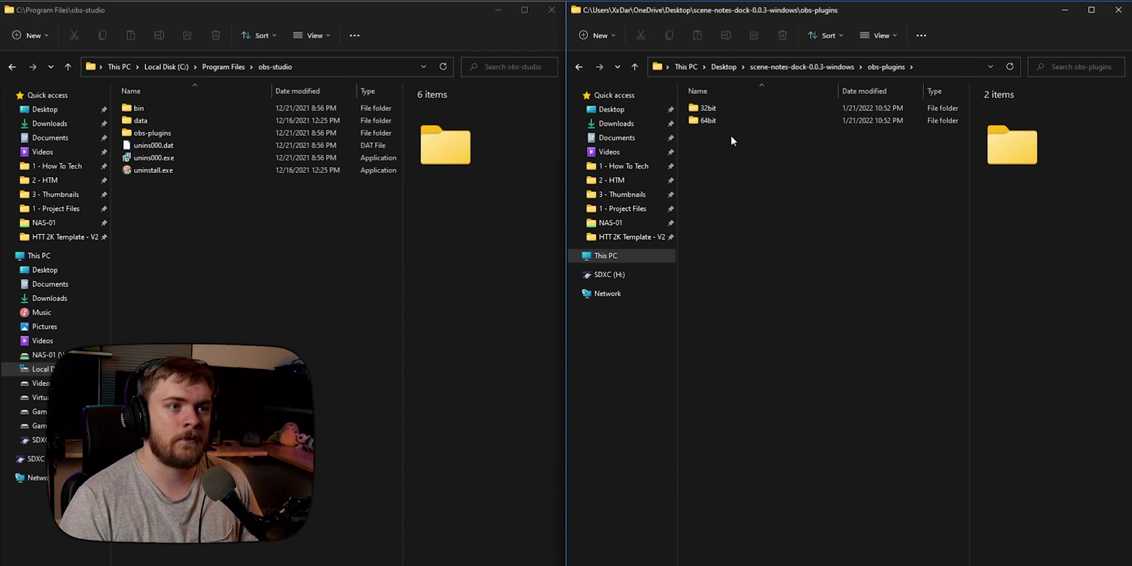
Step: Open data\obs-plugins in both windows and move scene-notes-dock into OBS Studio's, approving admin access
{"action": "left_click", "coordinate": [584, 68]}
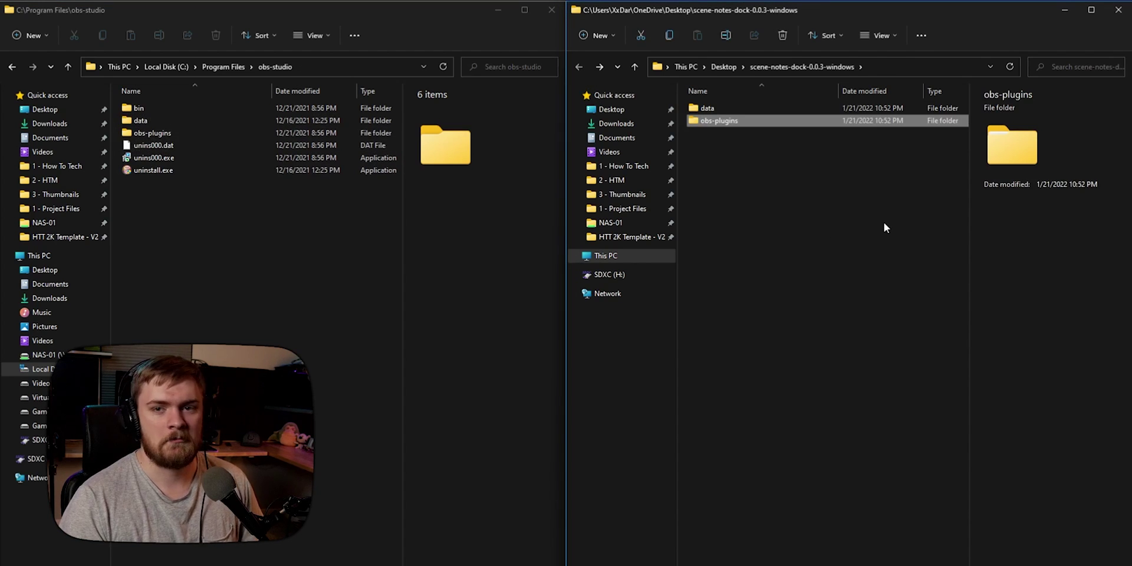
{"action": "double_click", "coordinate": [157, 121]}
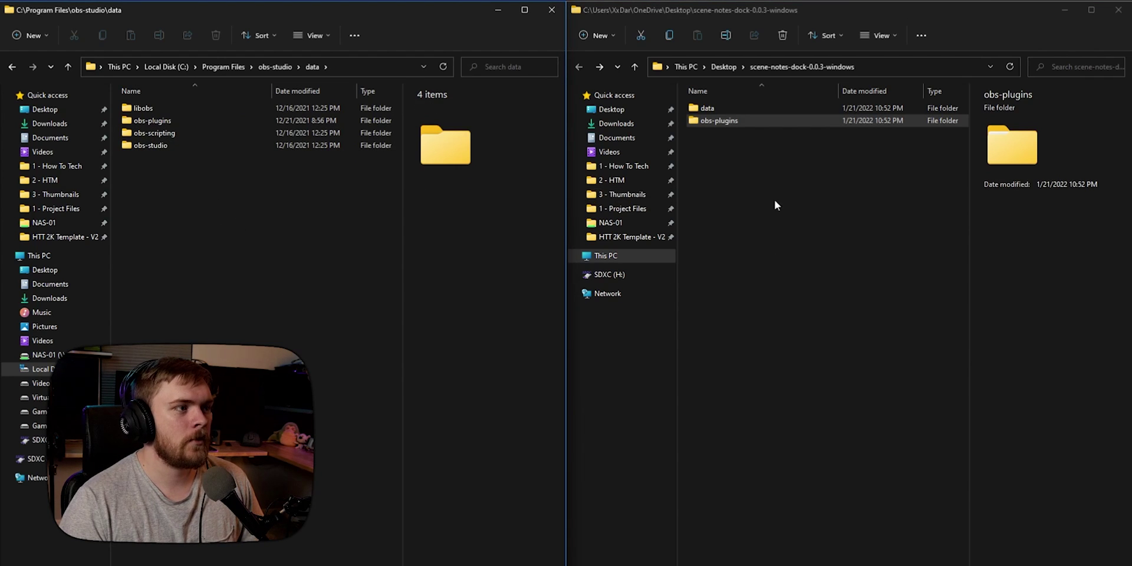
{"action": "double_click", "coordinate": [720, 109]}
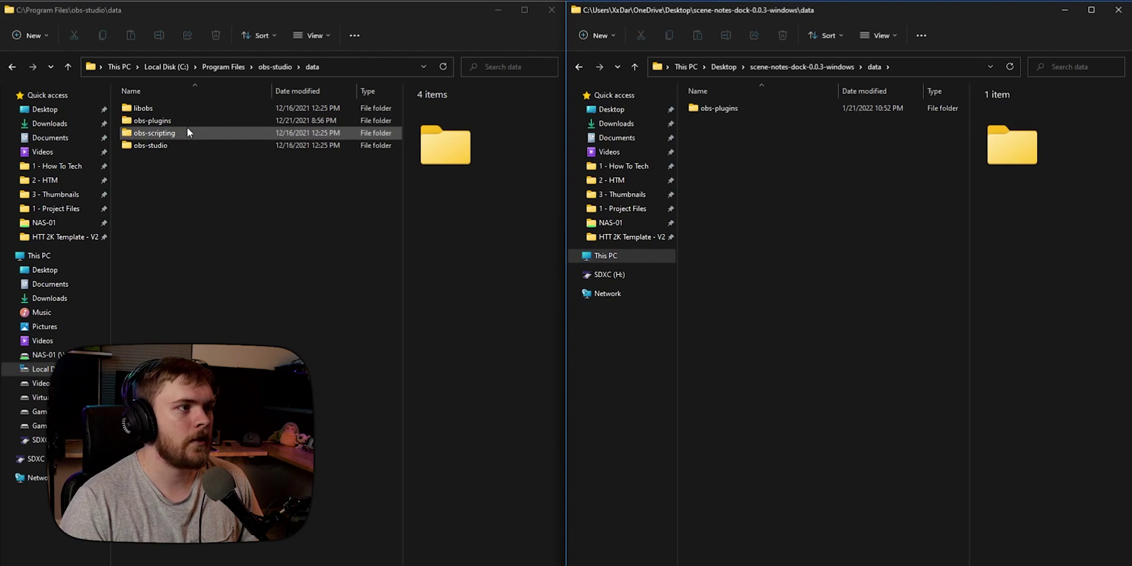
{"action": "double_click", "coordinate": [171, 121]}
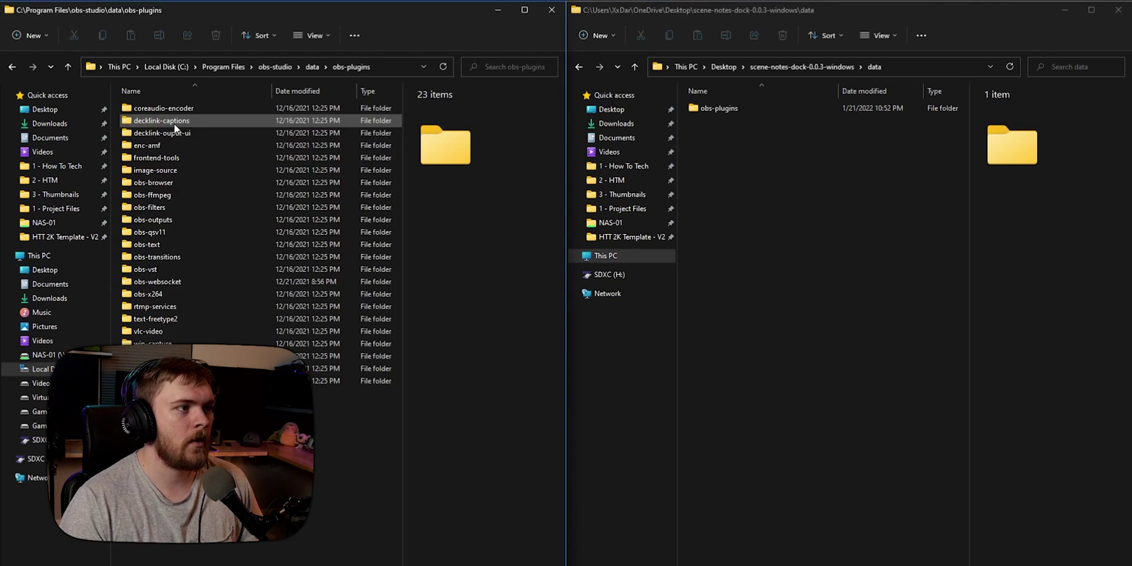
{"action": "double_click", "coordinate": [725, 108]}
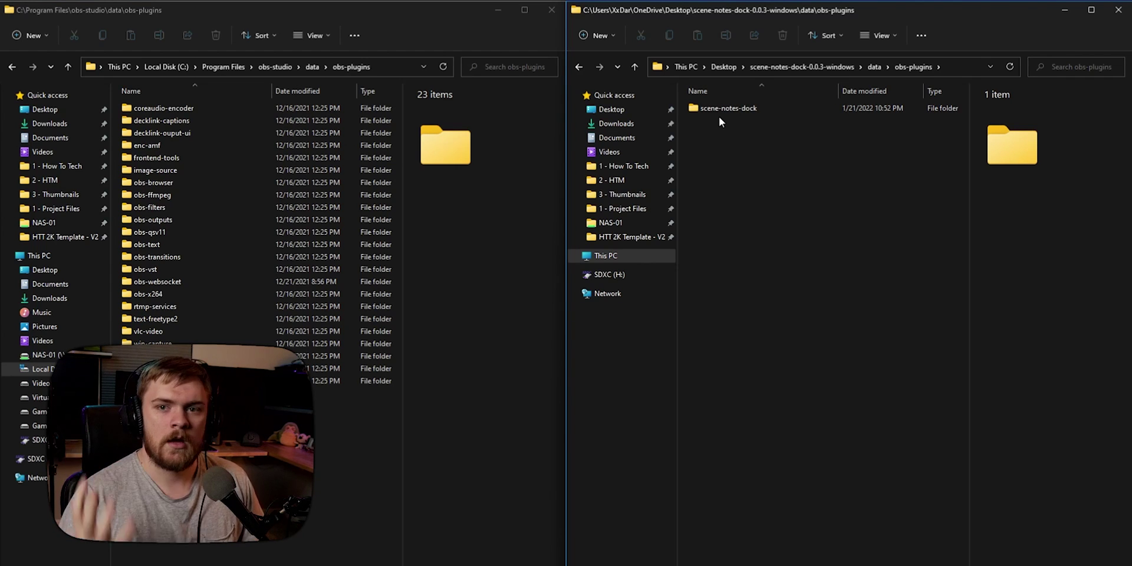
{"action": "left_click", "coordinate": [722, 108]}
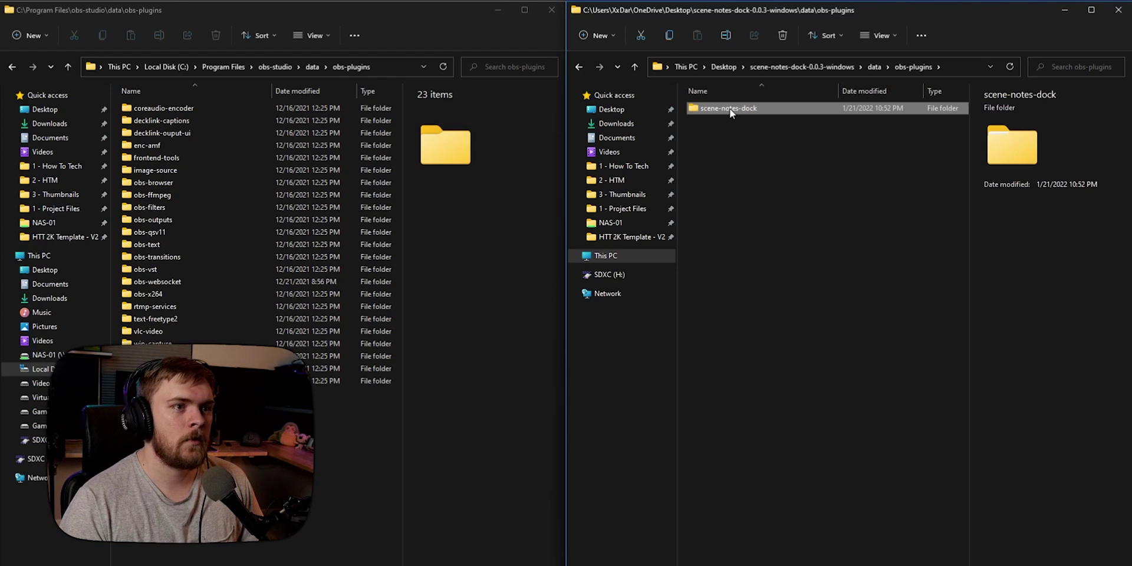
{"action": "left_click_drag", "start_coordinate": [729, 111], "coordinate": [308, 461]}
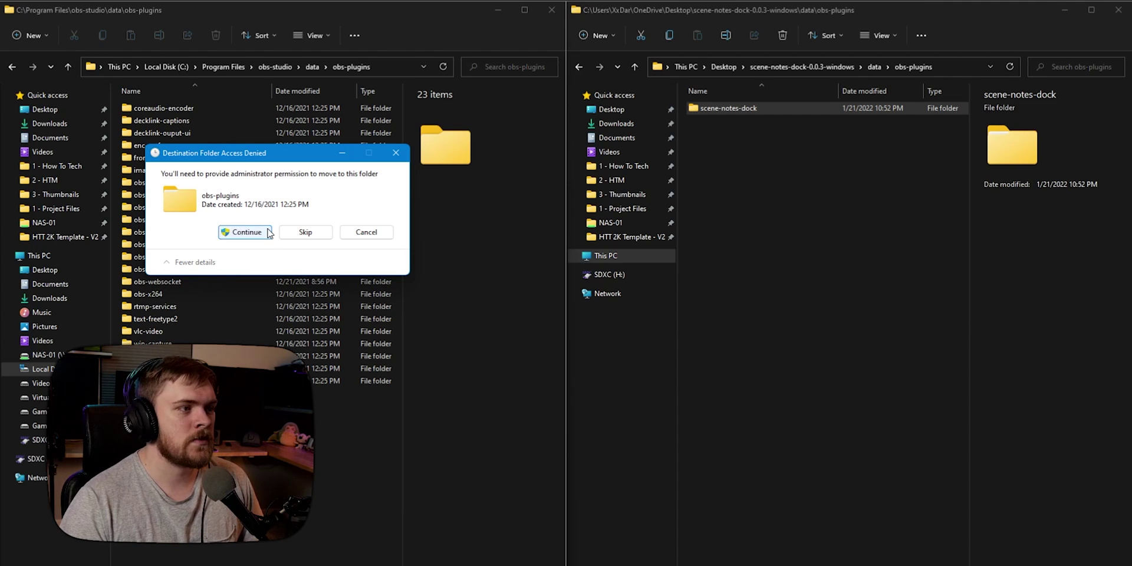
{"action": "left_click", "coordinate": [247, 232]}
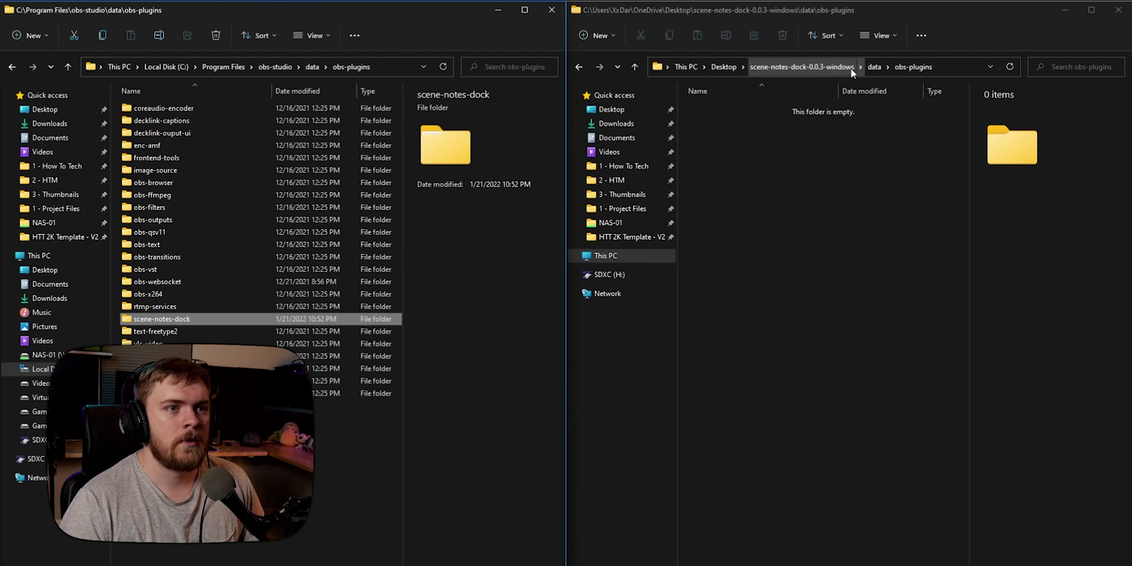
Step: Move the 32bit scene-notes-dock.dll and .pdb into OBS Studio's obs-plugins\32bit folder, approving admin access
{"action": "left_click", "coordinate": [870, 68]}
{"action": "left_click", "coordinate": [832, 69]}
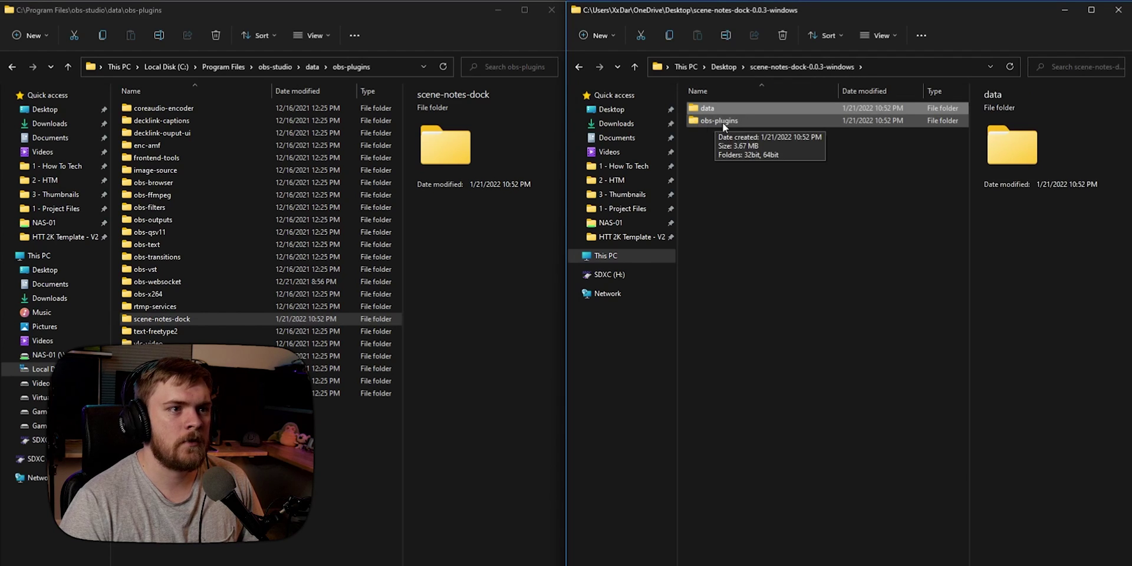
{"action": "left_click", "coordinate": [280, 67]}
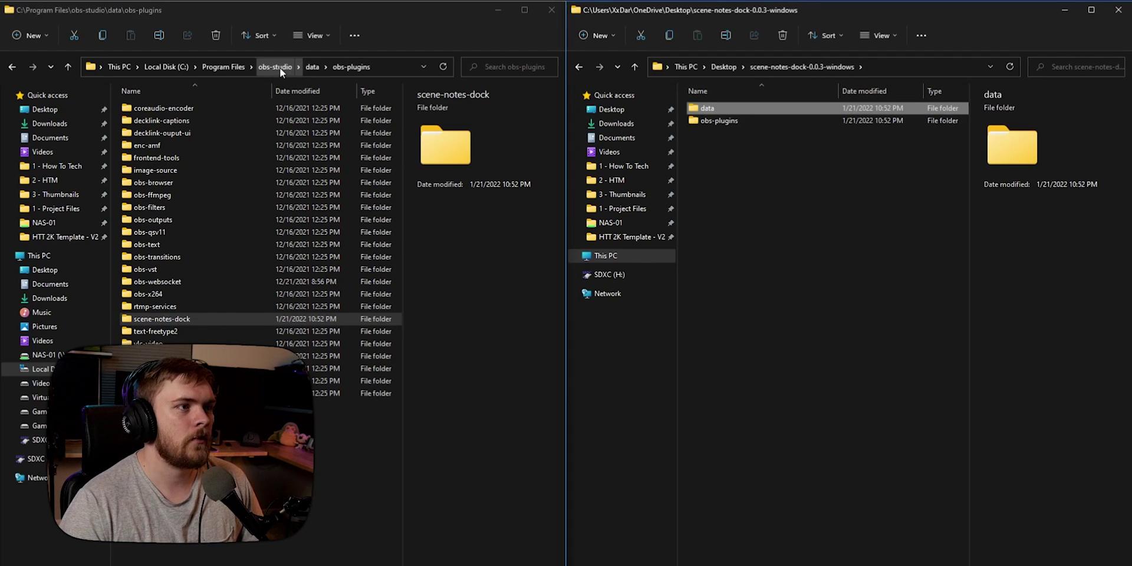
{"action": "left_click", "coordinate": [217, 203]}
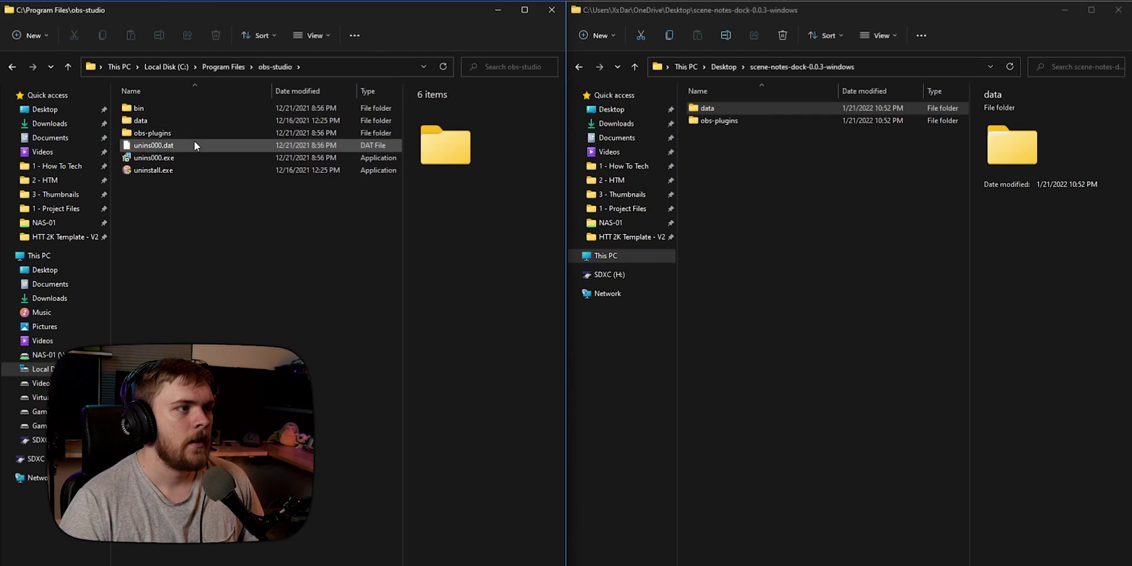
{"action": "double_click", "coordinate": [192, 136]}
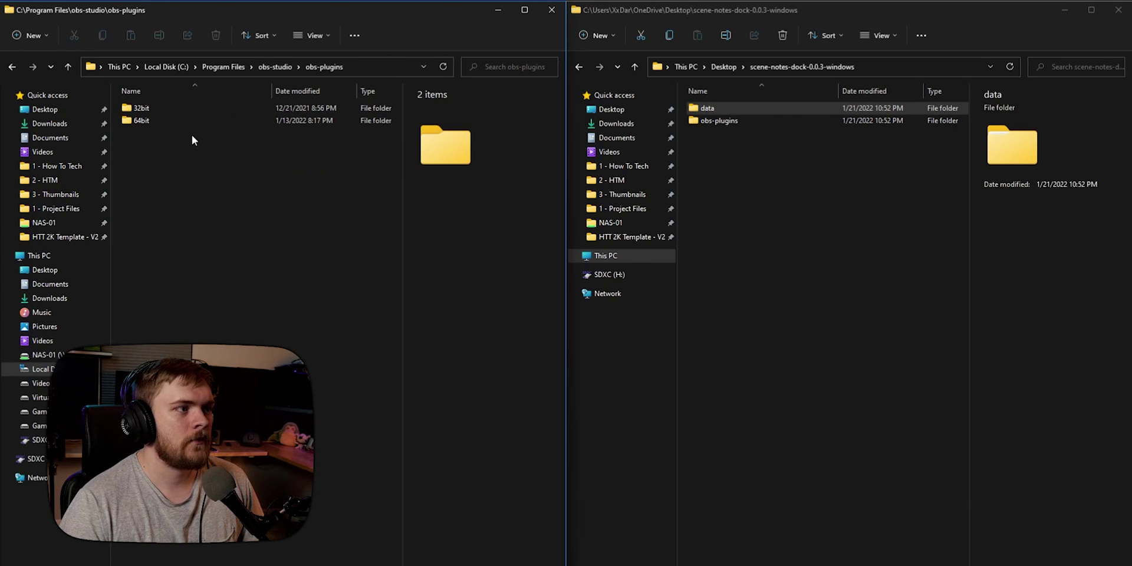
{"action": "double_click", "coordinate": [717, 121]}
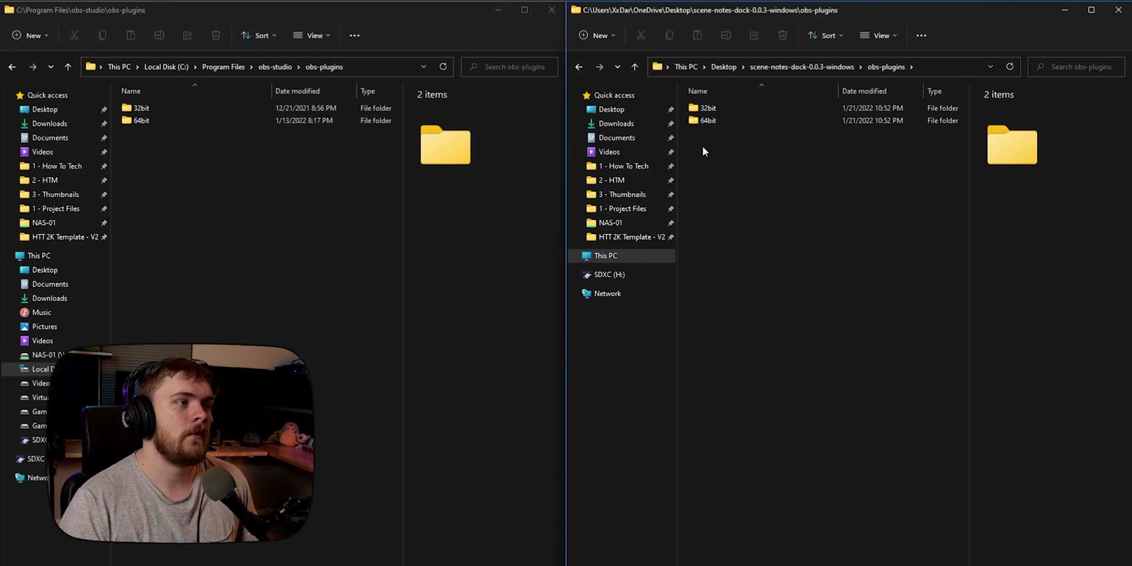
{"action": "double_click", "coordinate": [176, 108]}
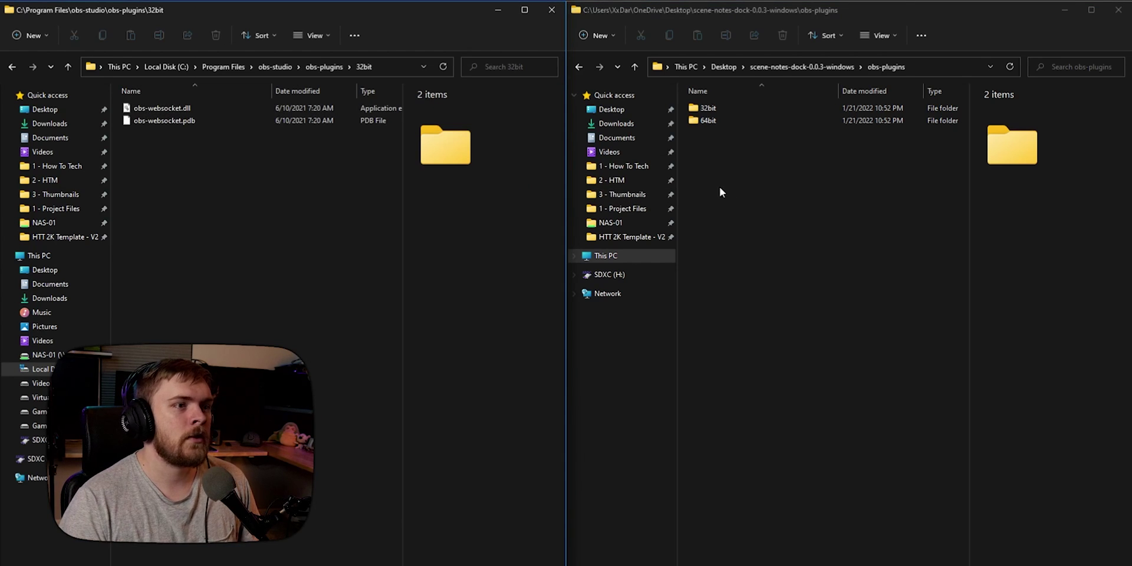
{"action": "double_click", "coordinate": [709, 108]}
{"action": "left_click_drag", "start_coordinate": [717, 156], "coordinate": [303, 193]}
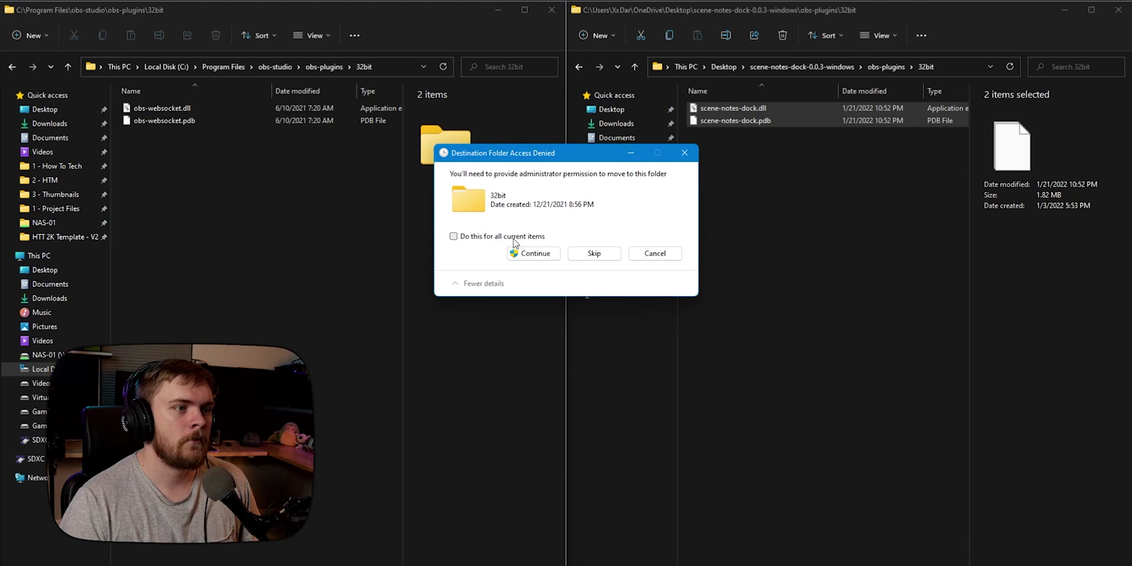
{"action": "left_click", "coordinate": [532, 253]}
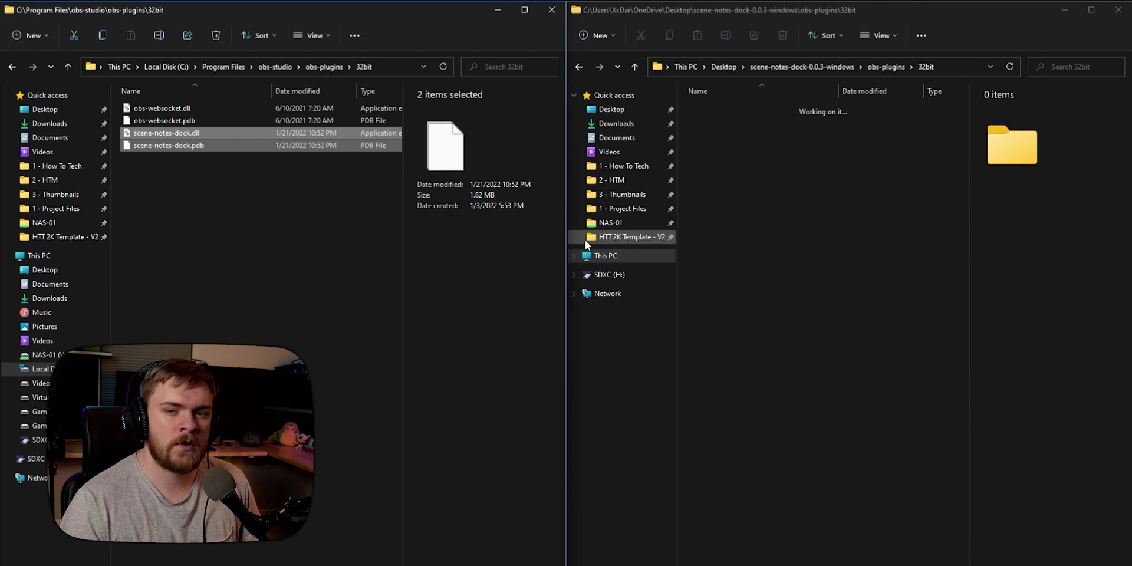
Step: Move the 64bit scene-notes-dock.dll and .pdb into obs-plugins\64bit, then close both windows
{"action": "left_click", "coordinate": [285, 215]}
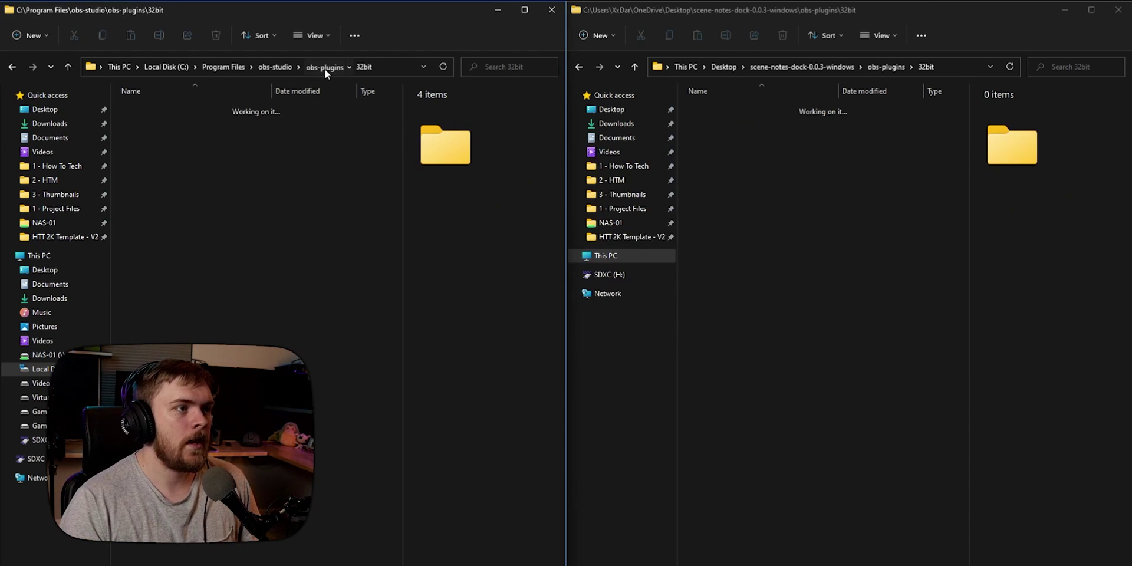
{"action": "left_click", "coordinate": [324, 68]}
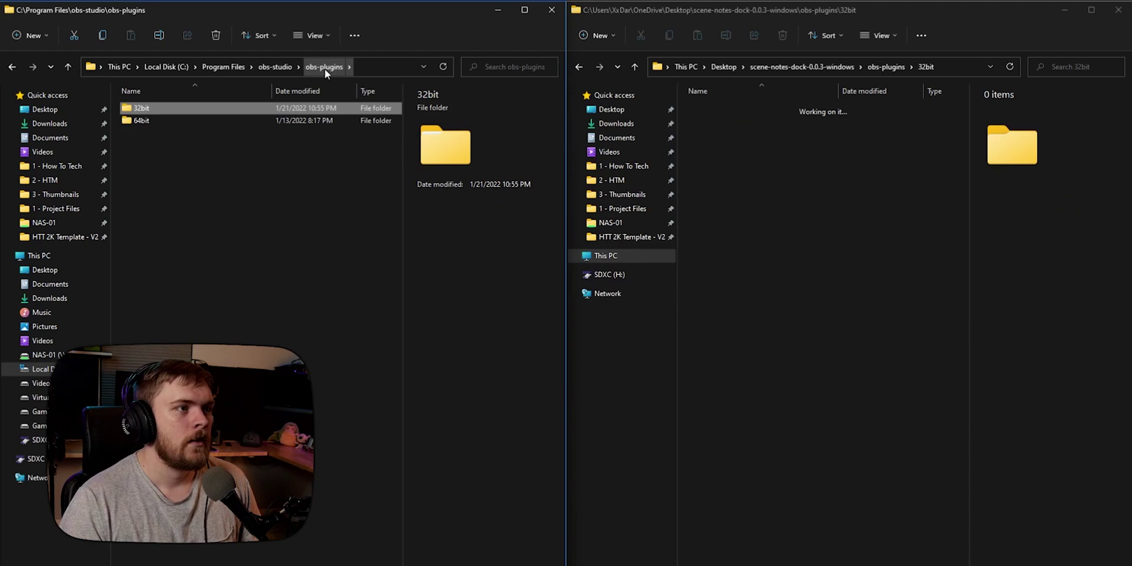
{"action": "left_click", "coordinate": [887, 66]}
{"action": "double_click", "coordinate": [187, 120]}
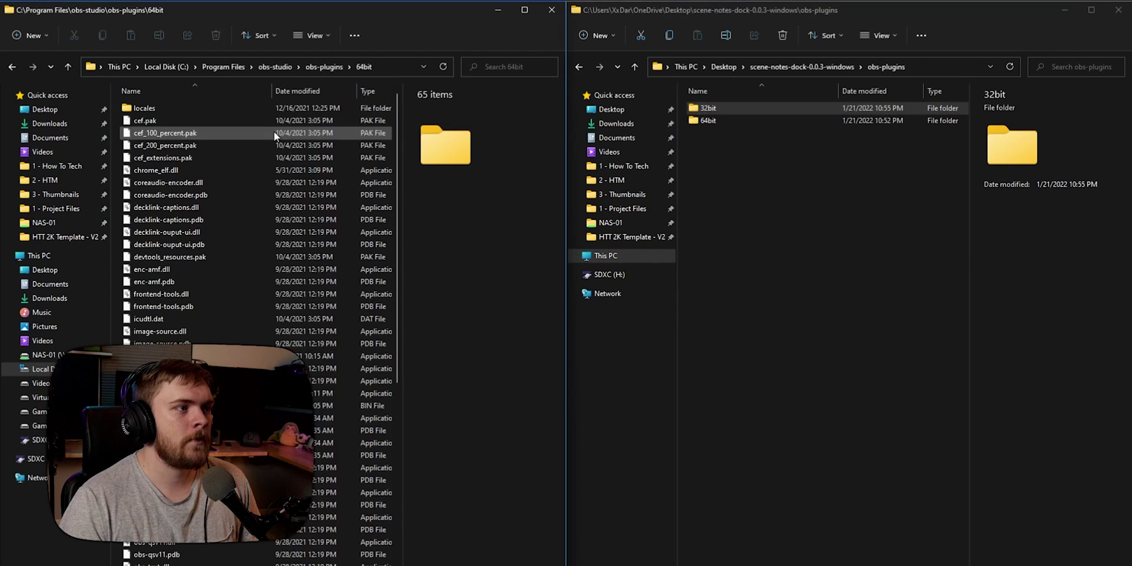
{"action": "double_click", "coordinate": [718, 120]}
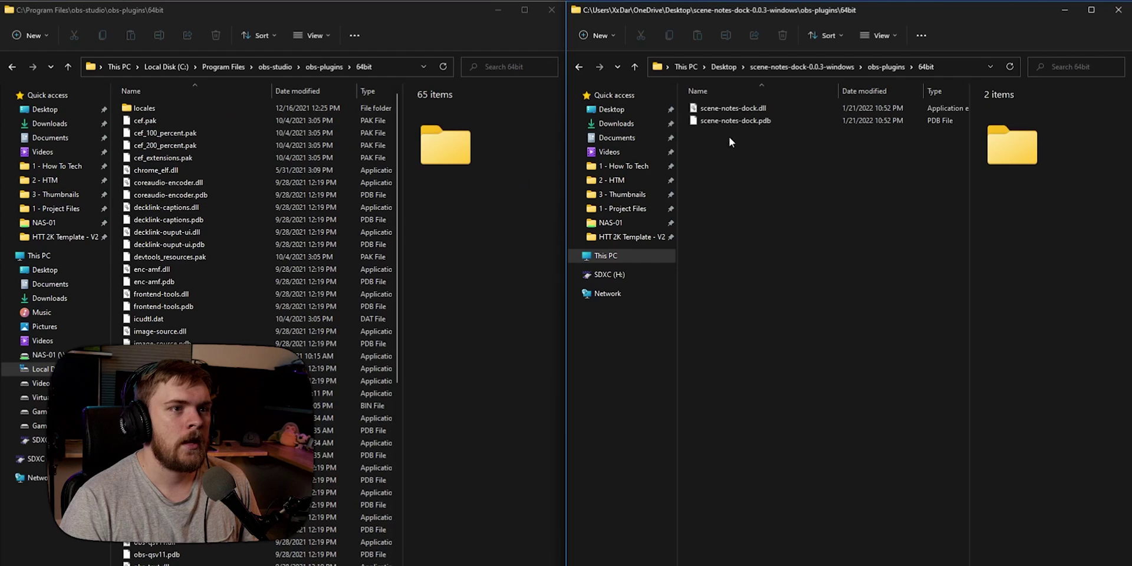
{"action": "left_click_drag", "start_coordinate": [729, 136], "coordinate": [348, 278]}
{"action": "left_click", "coordinate": [532, 254]}
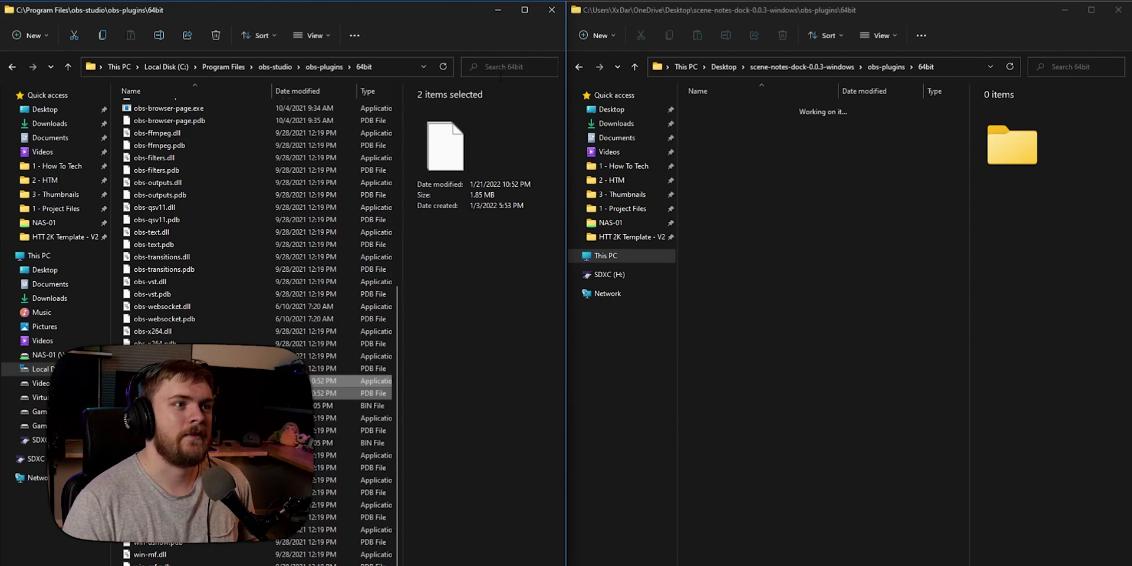
{"action": "left_click", "coordinate": [551, 10]}
{"action": "left_click", "coordinate": [1119, 10]}
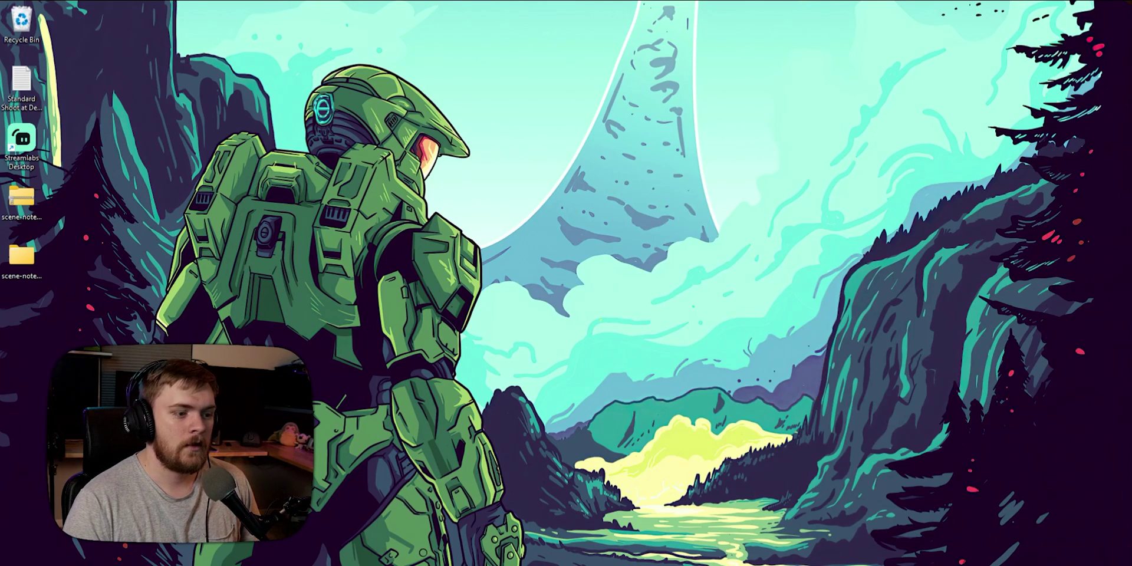
Step: Launch OBS Studio 27.1.3 from the Start menu with the HTT Recording profile
{"action": "key", "text": "super"}
{"action": "left_click", "coordinate": [543, 330]}
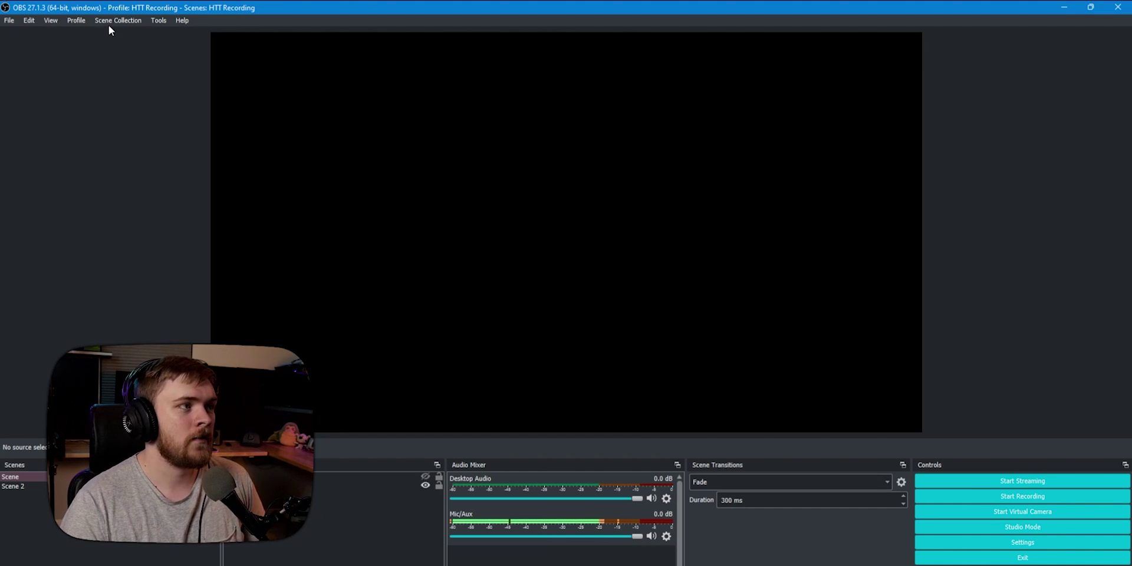
Step: Show the Scene Notes dock from the View > Docks menu
{"action": "left_click", "coordinate": [52, 22]}
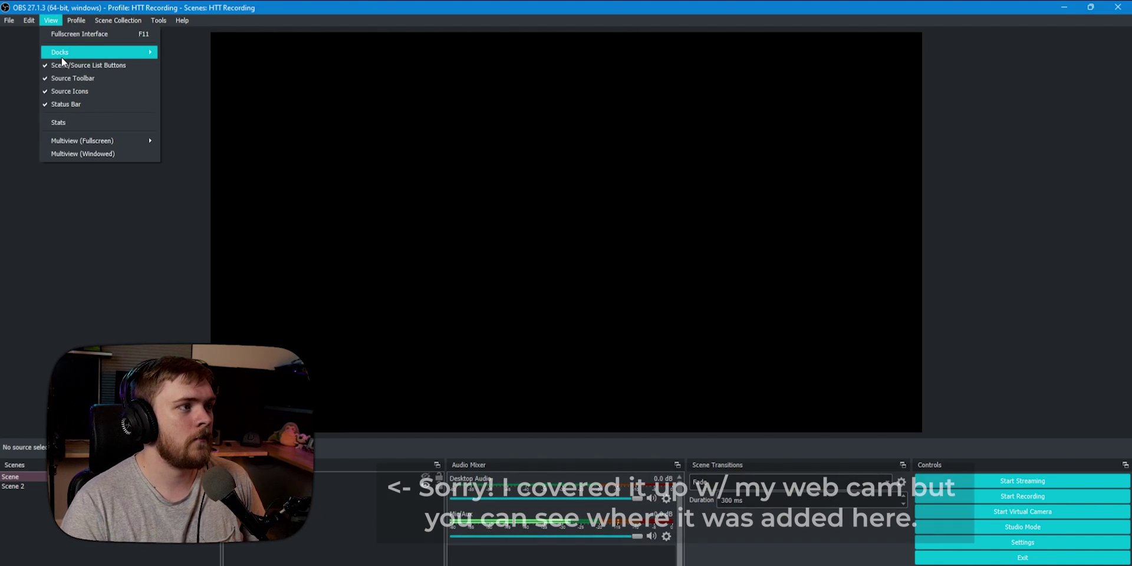
{"action": "mouse_move", "coordinate": [94, 52]}
{"action": "left_click", "coordinate": [195, 183]}
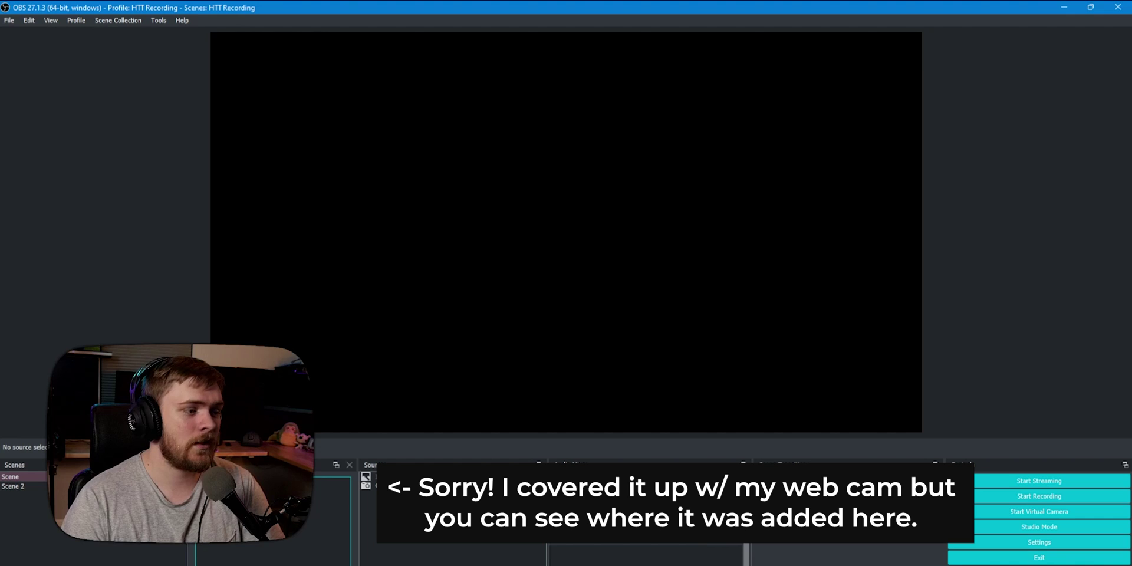
Step: Set the Scene Notes background color to purple #5500ff
{"action": "right_click", "coordinate": [324, 483]}
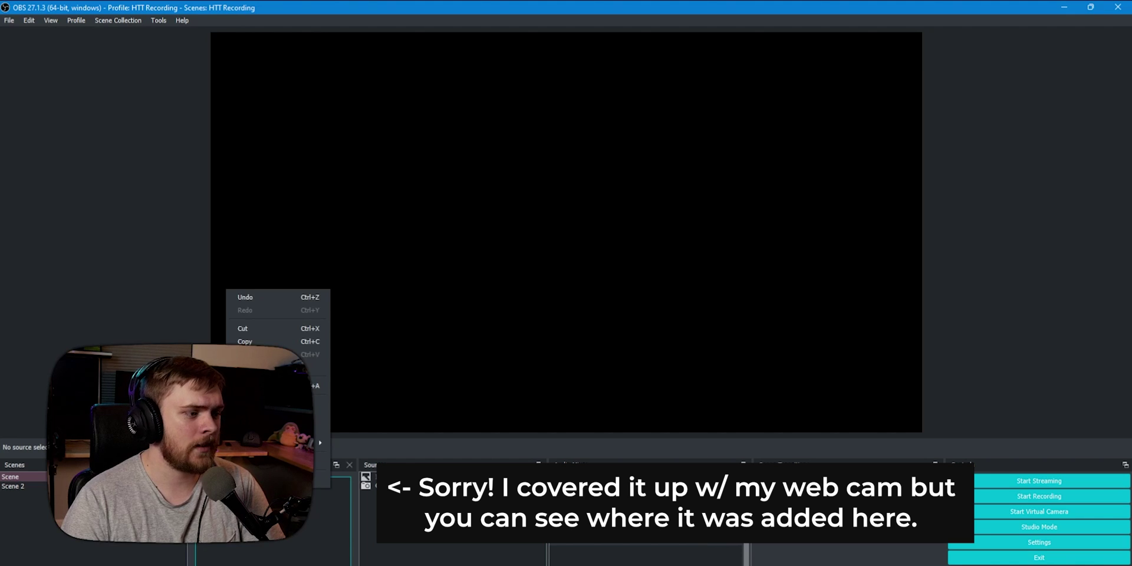
{"action": "left_click", "coordinate": [321, 430]}
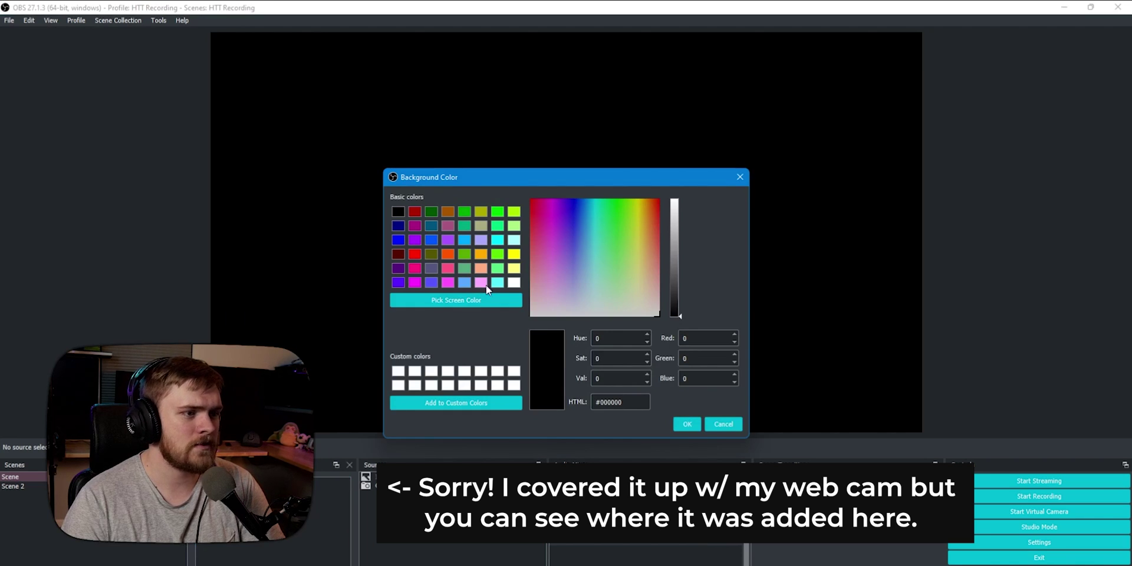
{"action": "left_click", "coordinate": [399, 282]}
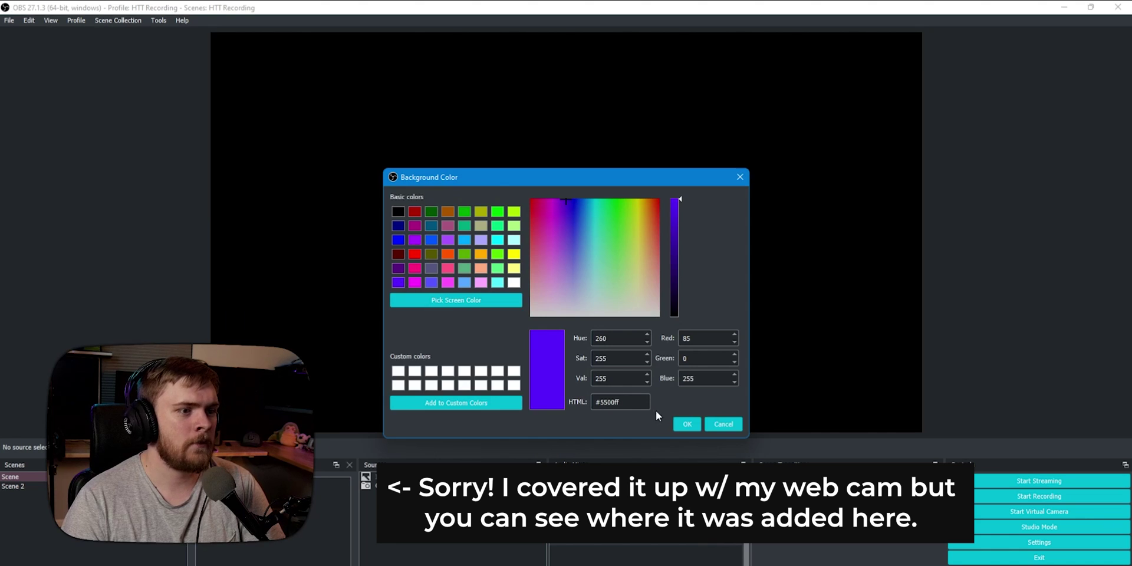
{"action": "left_click", "coordinate": [687, 424]}
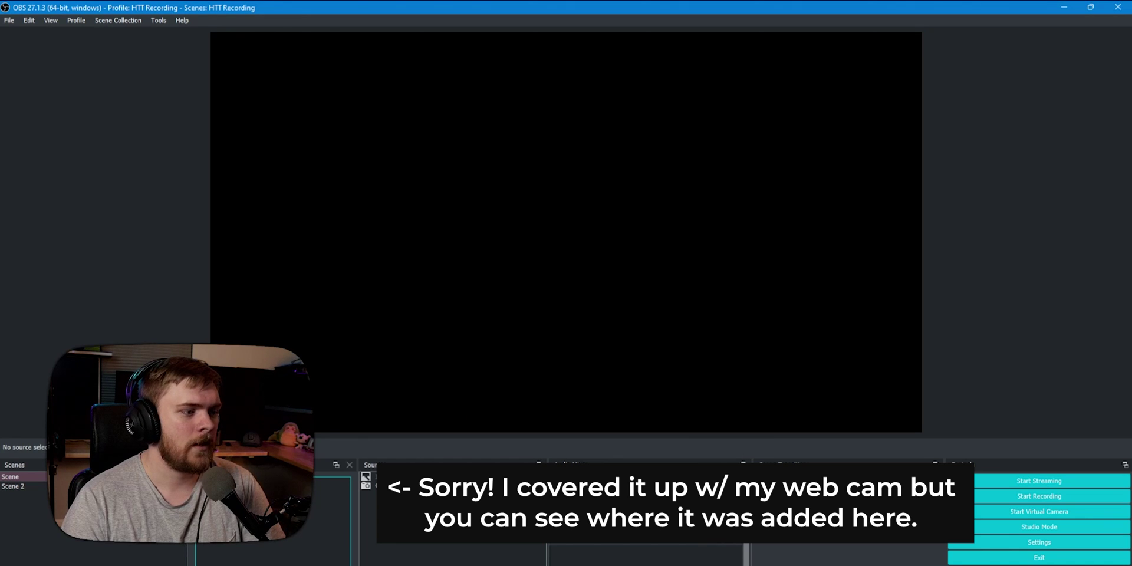
Step: Set the Scene Notes text color to light blue #00aaff
{"action": "right_click", "coordinate": [217, 486]}
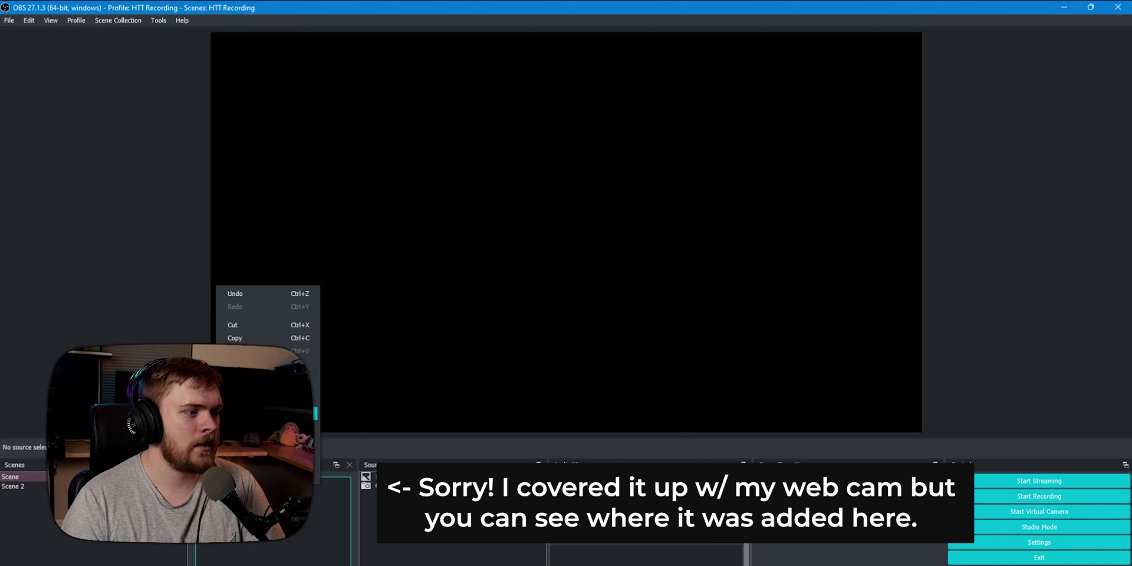
{"action": "left_click", "coordinate": [217, 486]}
{"action": "left_click", "coordinate": [465, 240]}
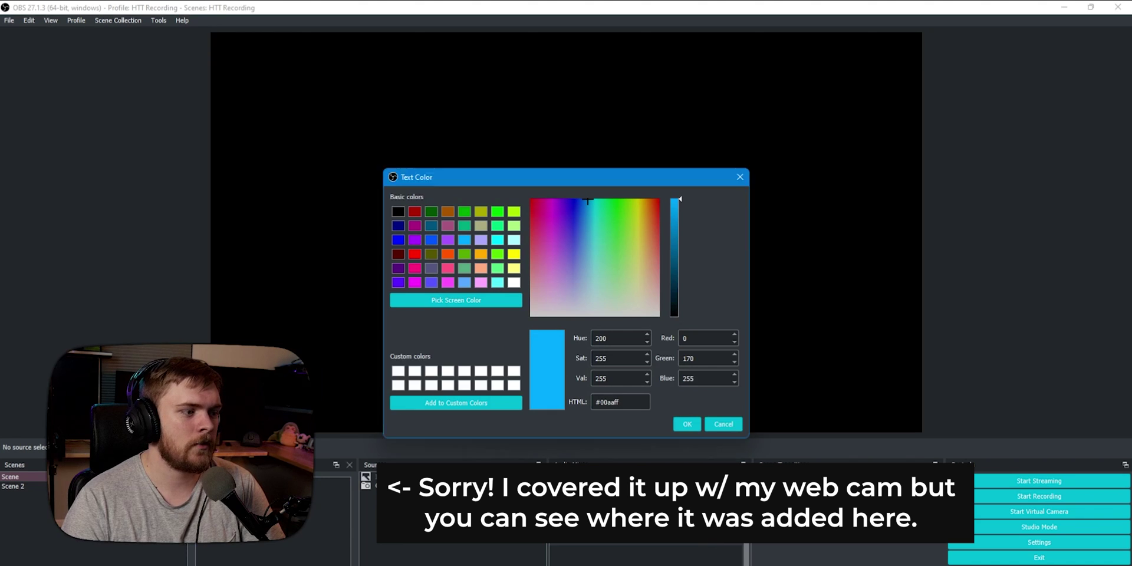
{"action": "left_click", "coordinate": [687, 424]}
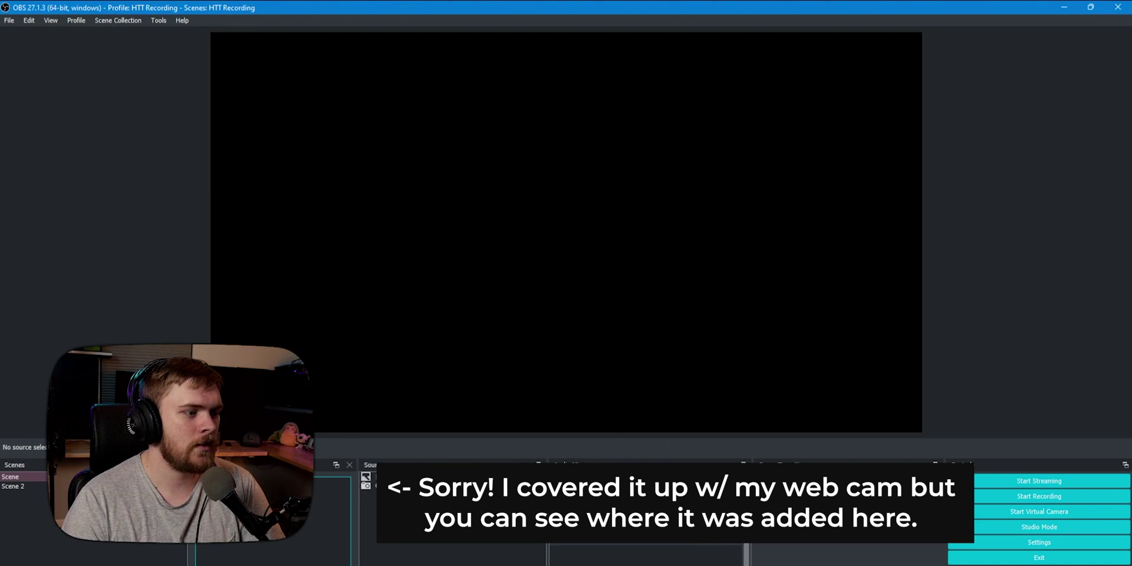